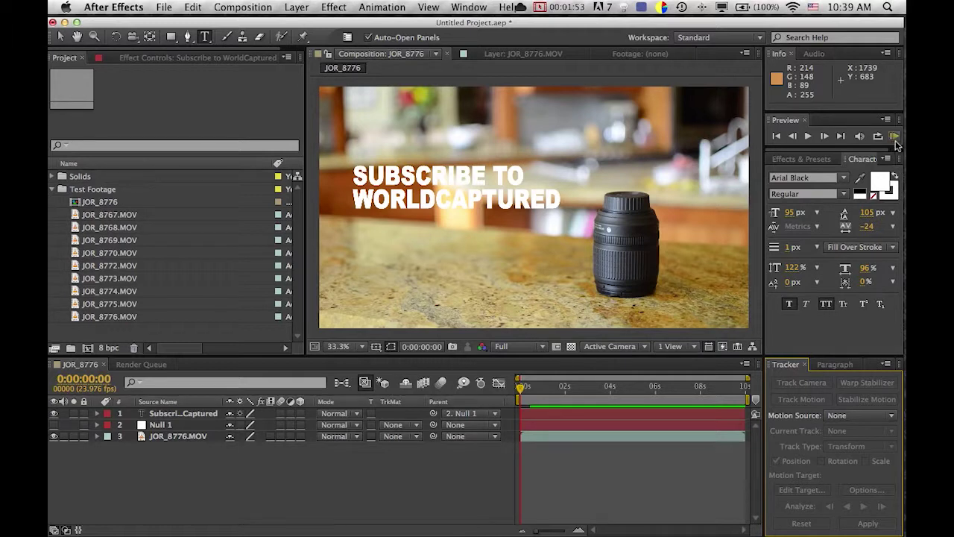
# - Preview the finished composition, then start a new project without saving the old one
pyautogui.click(894, 137)
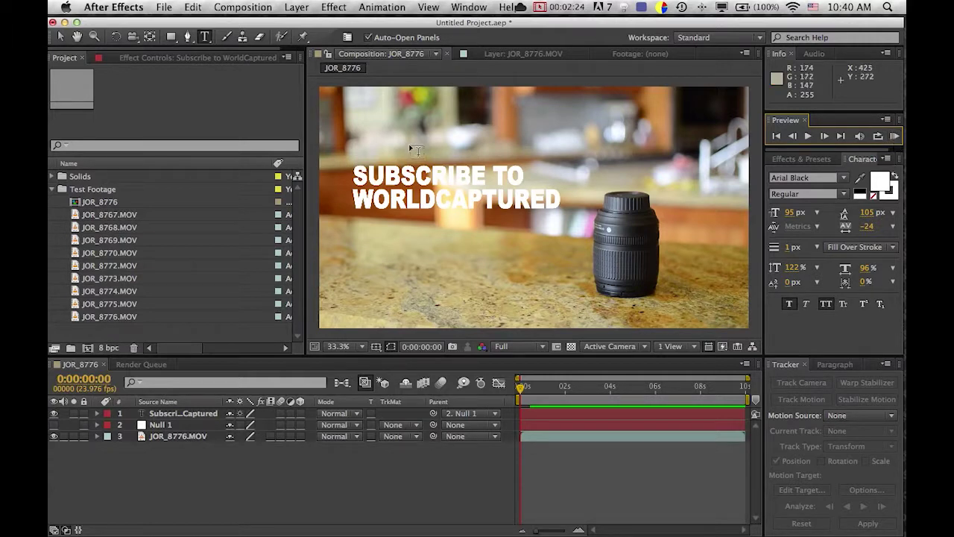
pyautogui.click(167, 5)
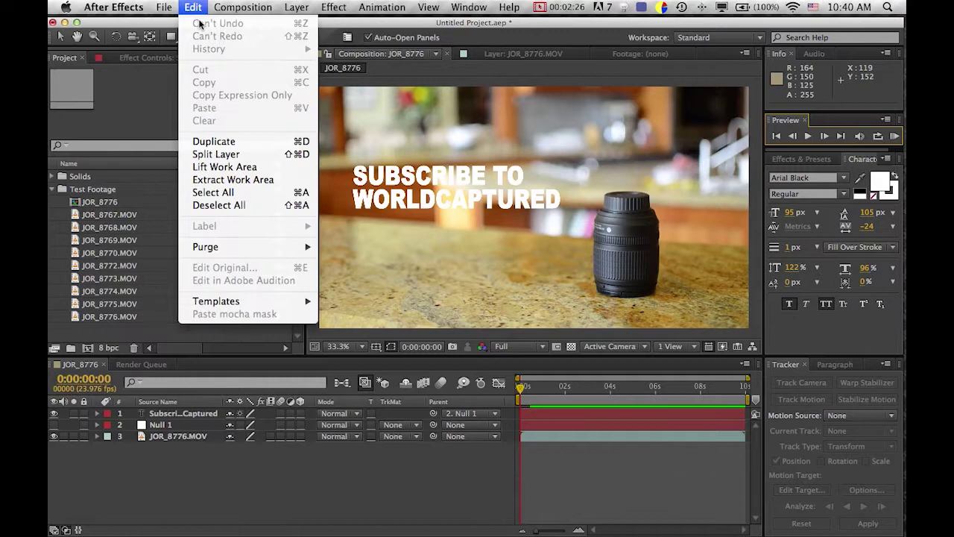
pyautogui.moveTo(283, 24)
pyautogui.click(358, 27)
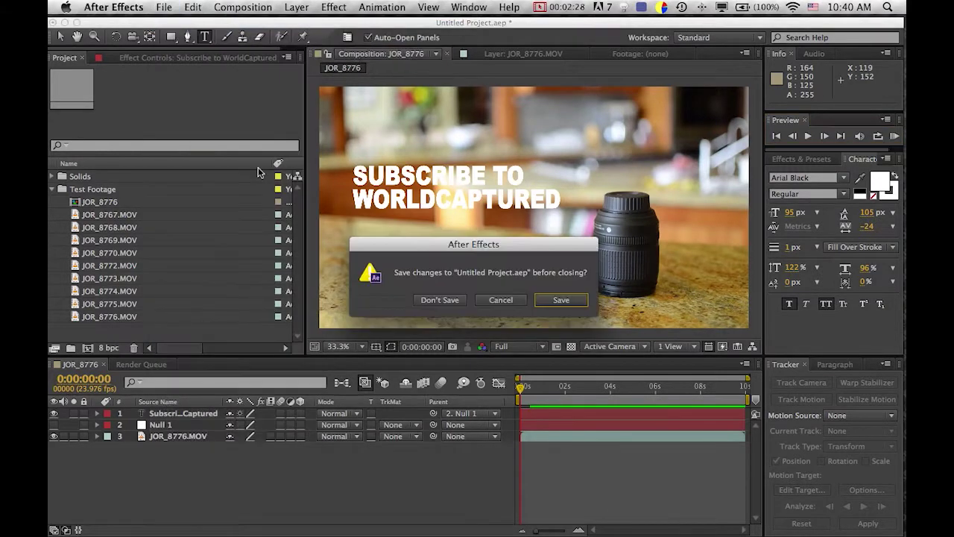
pyautogui.click(442, 300)
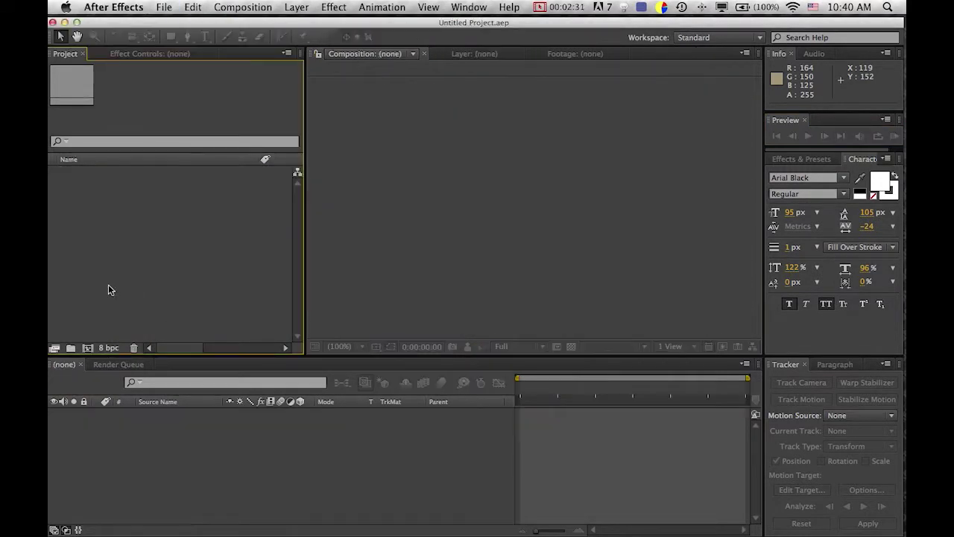
# - Import JOR_8776.MOV from Test Footage and build a JOR_8776 composition from it
pyautogui.click(138, 266)
pyautogui.click(138, 267)
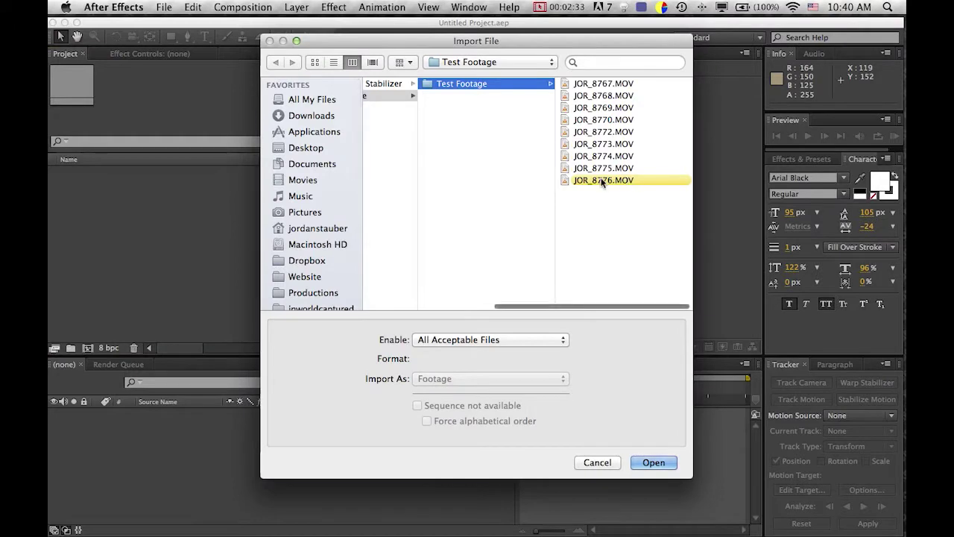
pyautogui.click(603, 181)
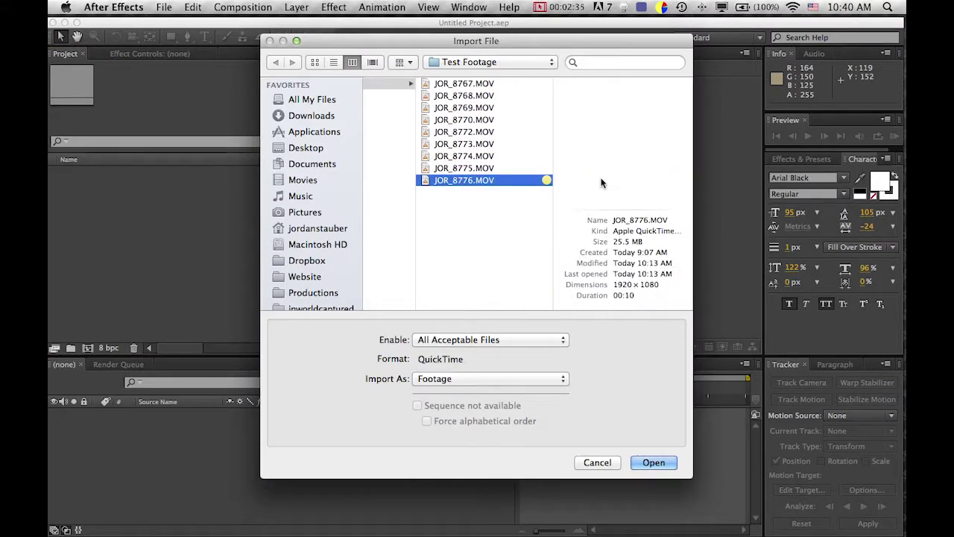
pyautogui.doubleClick(602, 179)
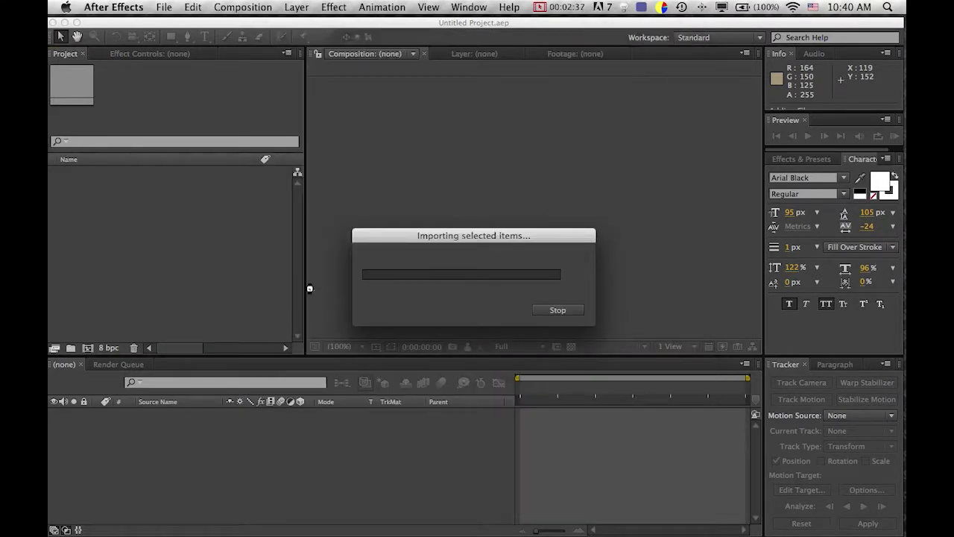
pyautogui.moveTo(84, 172); pyautogui.dragTo(88, 348)
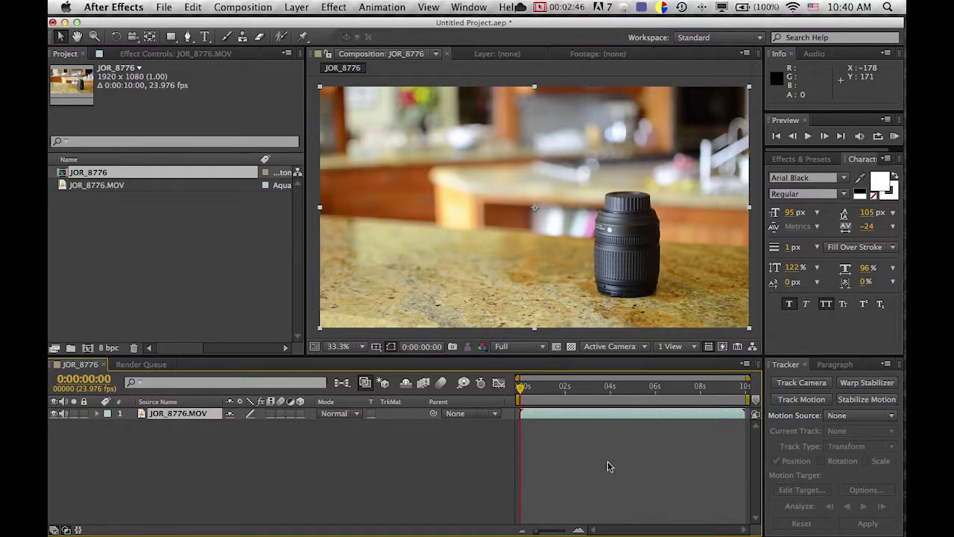
pyautogui.click(563, 481)
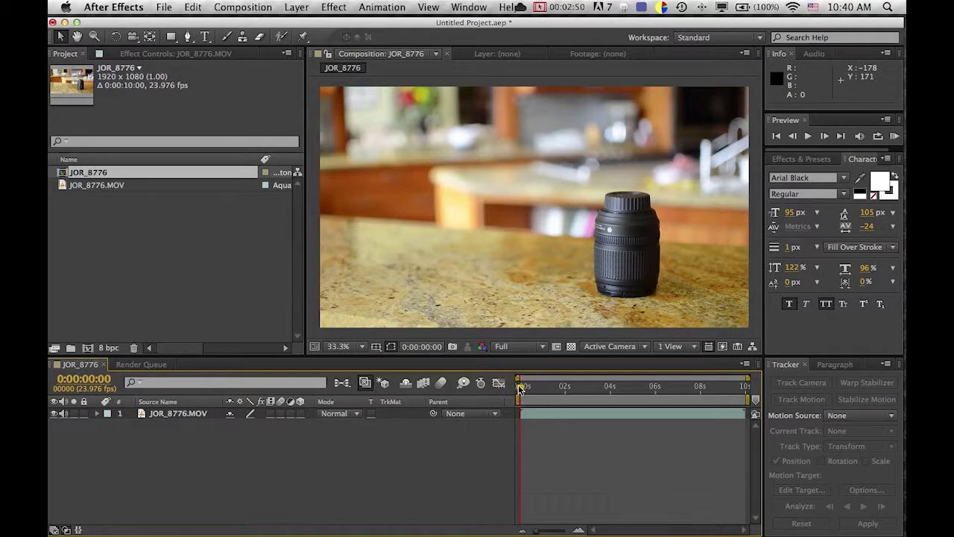
pyautogui.moveTo(521, 389)
pyautogui.mouseDown()
pyautogui.moveTo(568, 389)
pyautogui.moveTo(504, 394)
pyautogui.mouseUp()
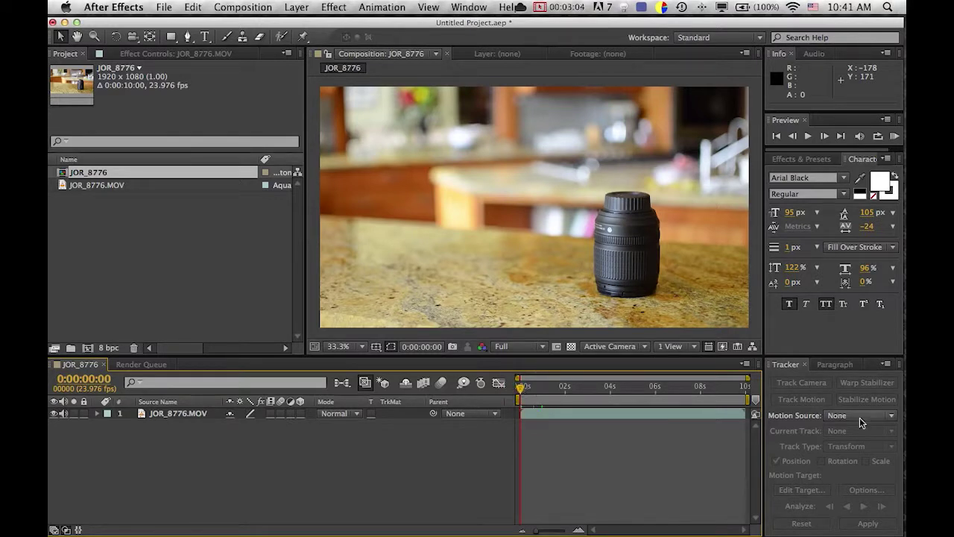
pyautogui.click(645, 418)
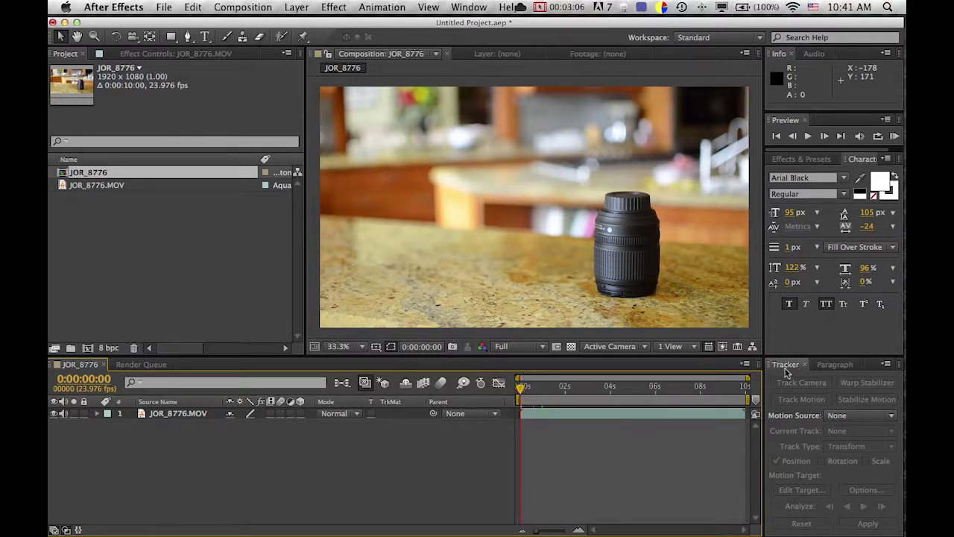
pyautogui.click(709, 418)
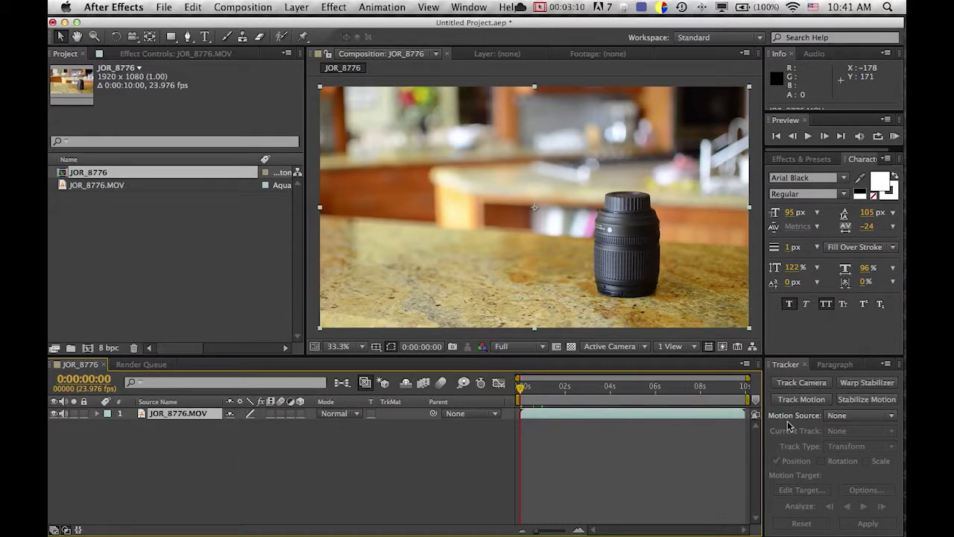
pyautogui.click(468, 6)
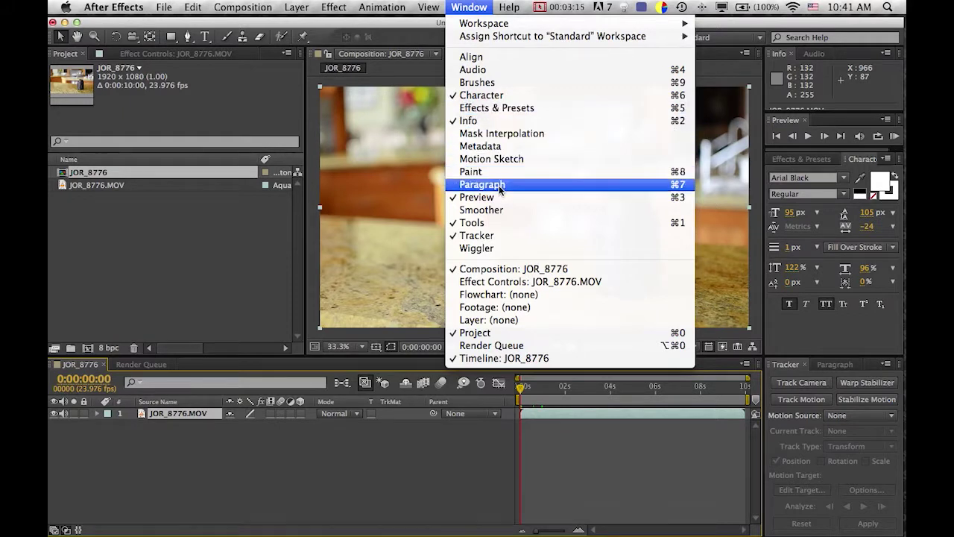
pyautogui.click(565, 413)
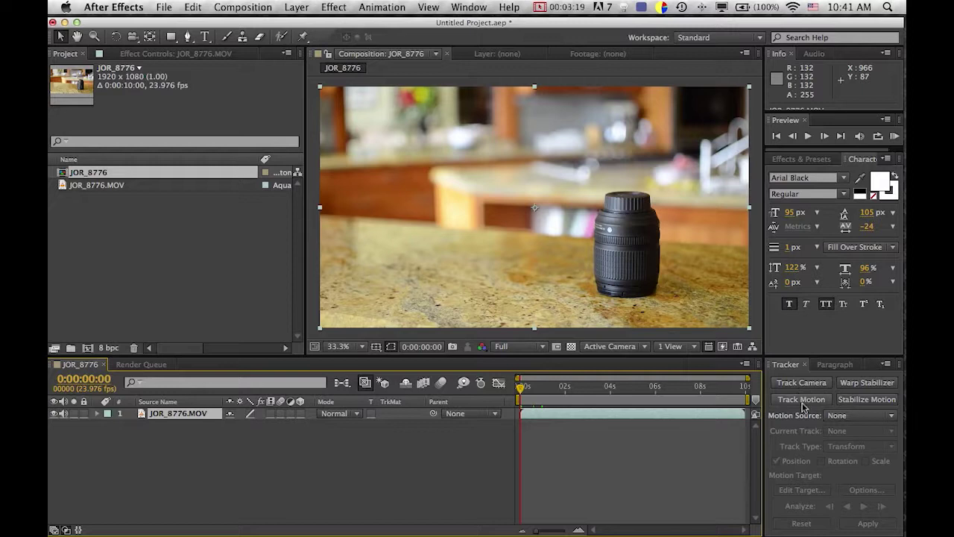
# - Start a motion tracker on JOR_8776.MOV and move Track Point 1 onto the lens's white dot
pyautogui.click(802, 400)
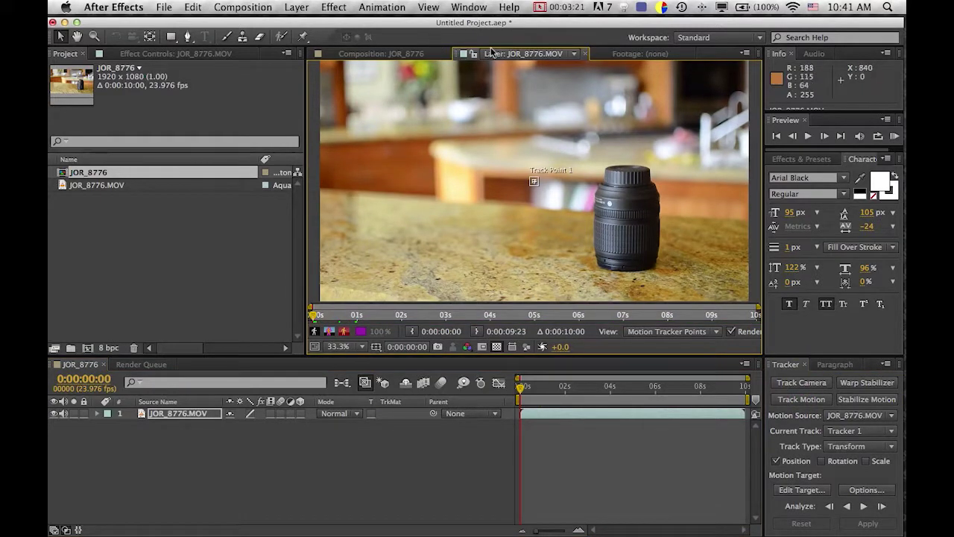
pyautogui.moveTo(559, 198)
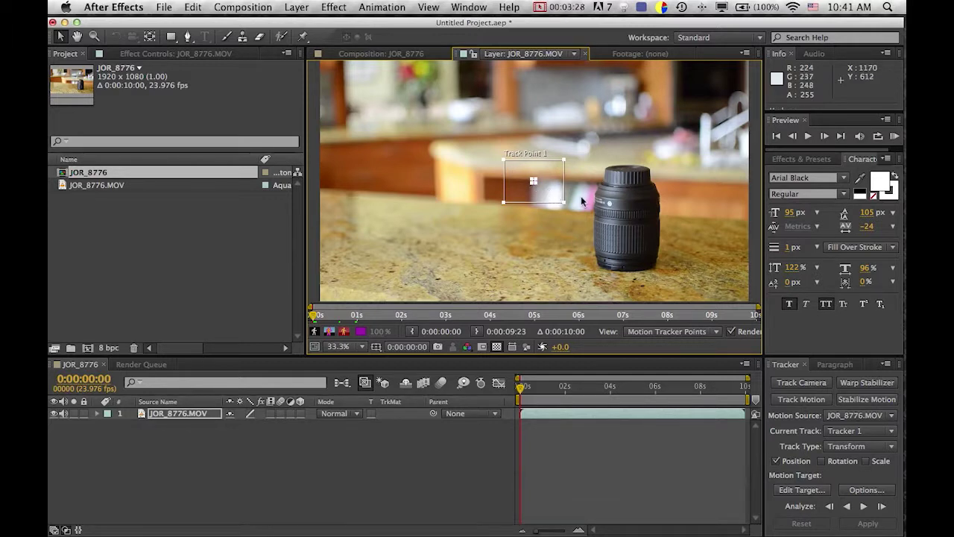
pyautogui.moveTo(551, 199); pyautogui.dragTo(626, 217)
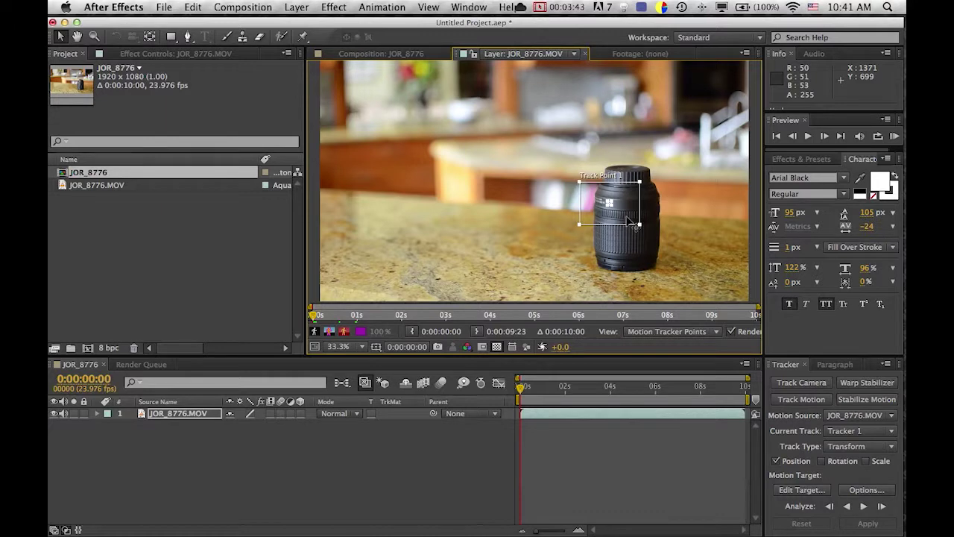
# - Zoom in on the track point and shrink its feature box around the white dot
pyautogui.press('.')
pyautogui.press('.')
pyautogui.press('.')
pyautogui.press('.')
pyautogui.press(',')
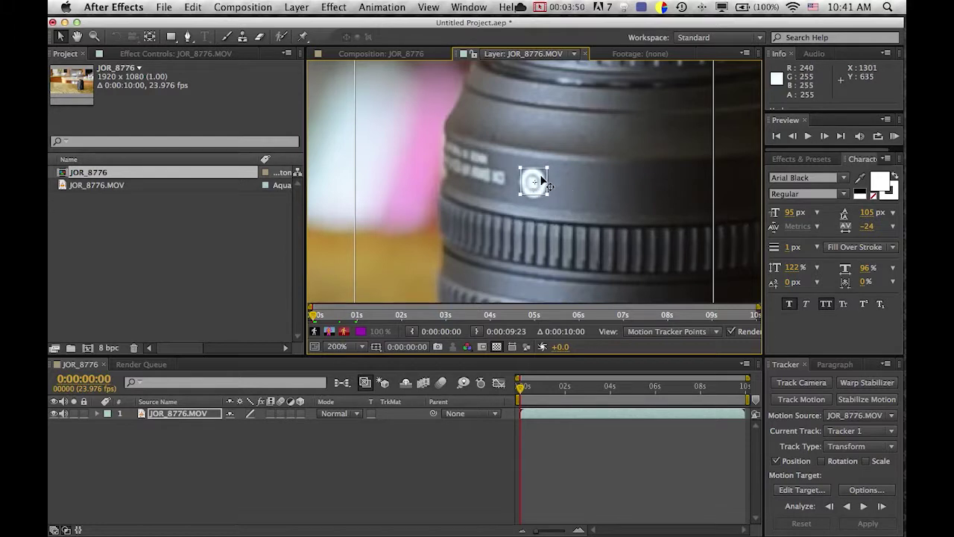
pyautogui.press(',')
pyautogui.press(',')
pyautogui.press(',')
pyautogui.press(',')
pyautogui.press('.')
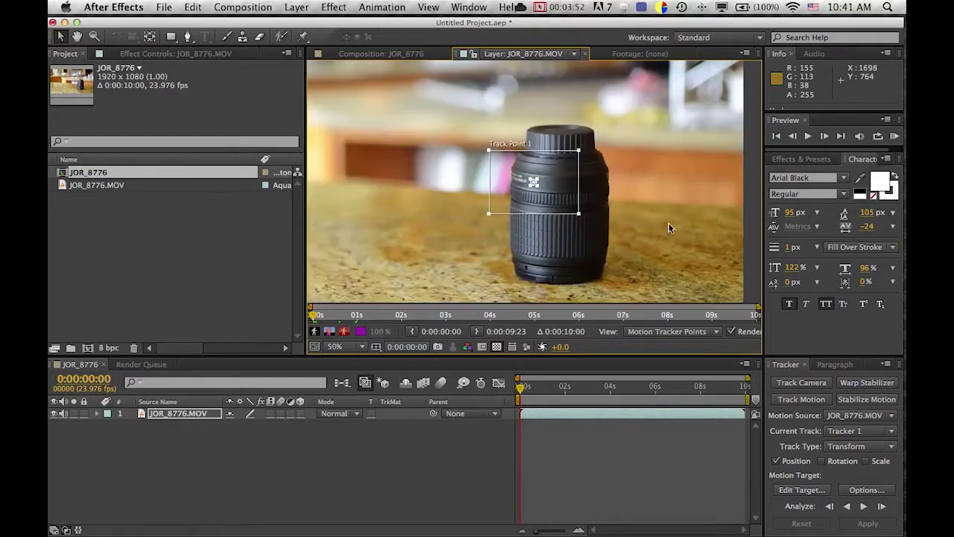
pyautogui.moveTo(580, 215); pyautogui.dragTo(555, 202)
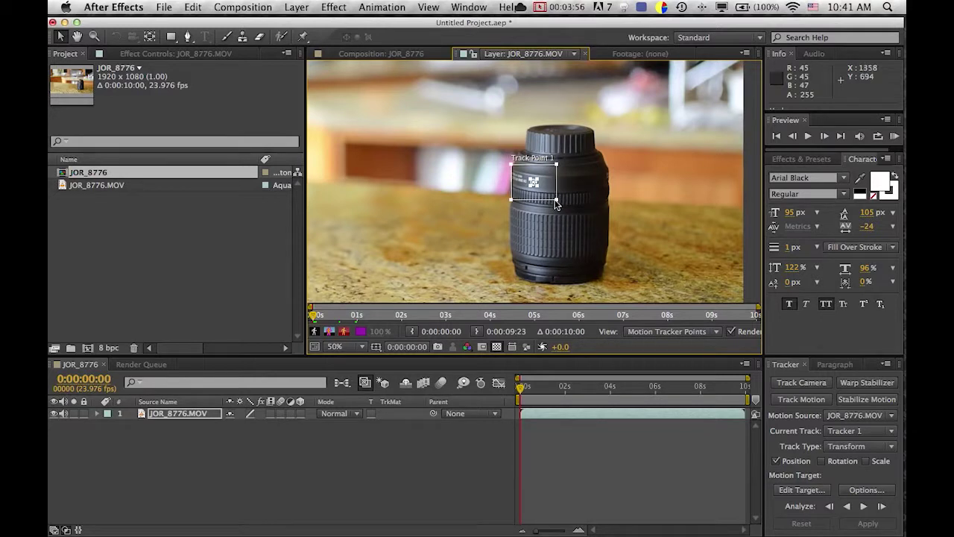
pyautogui.press('.')
pyautogui.press('.')
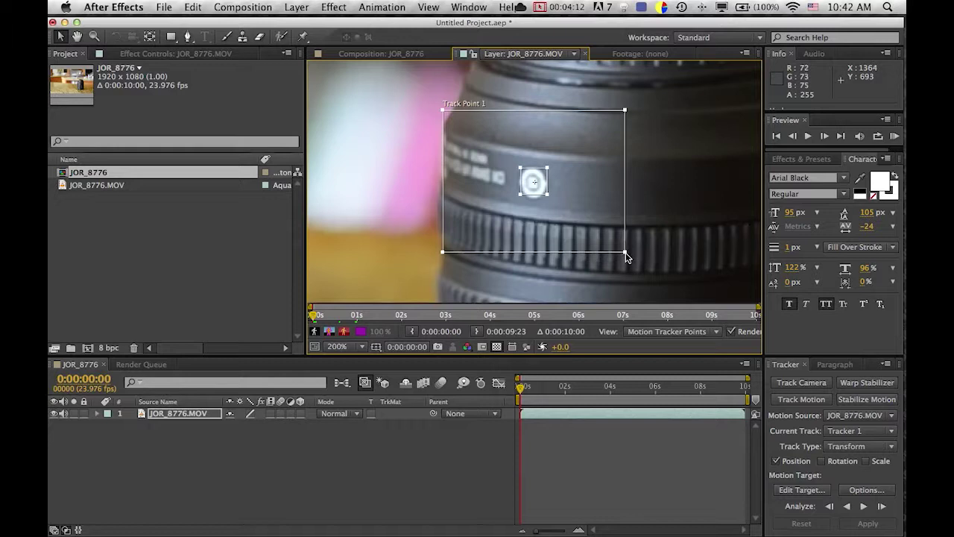
# - Widen Track Point 1's search region and fit its feature box tightly around the lens's dot
pyautogui.moveTo(625, 255); pyautogui.dragTo(605, 240)
pyautogui.moveTo(538, 167)
pyautogui.mouseDown()
pyautogui.moveTo(532, 213)
pyautogui.moveTo(533, 183)
pyautogui.mouseUp()
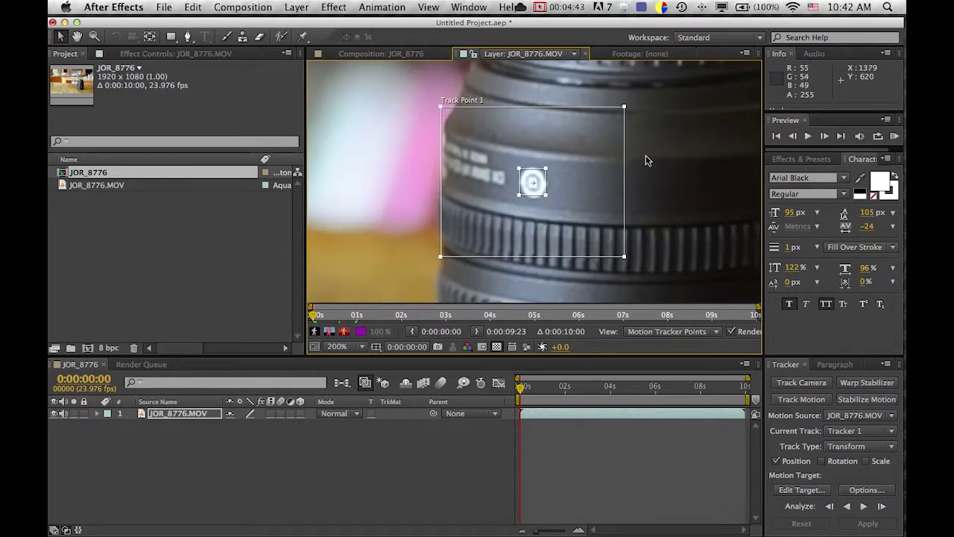
pyautogui.moveTo(625, 258); pyautogui.dragTo(634, 264)
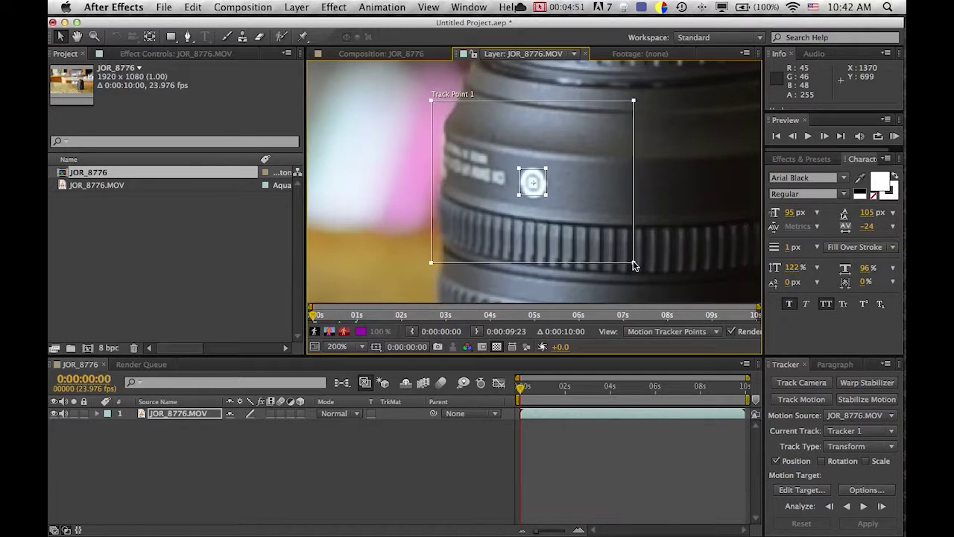
pyautogui.moveTo(634, 265)
pyautogui.mouseDown()
pyautogui.moveTo(705, 290)
pyautogui.moveTo(613, 255)
pyautogui.moveTo(626, 261)
pyautogui.mouseUp()
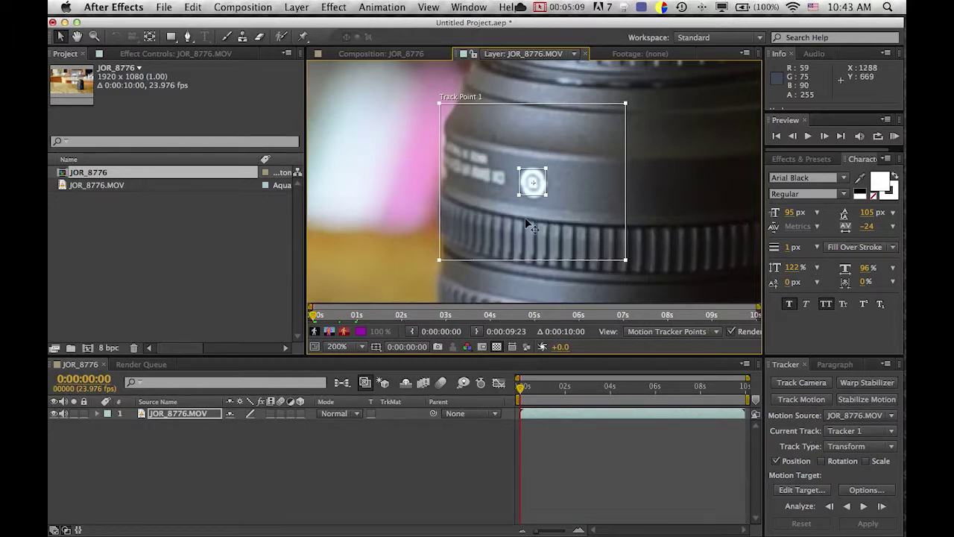
pyautogui.click(851, 449)
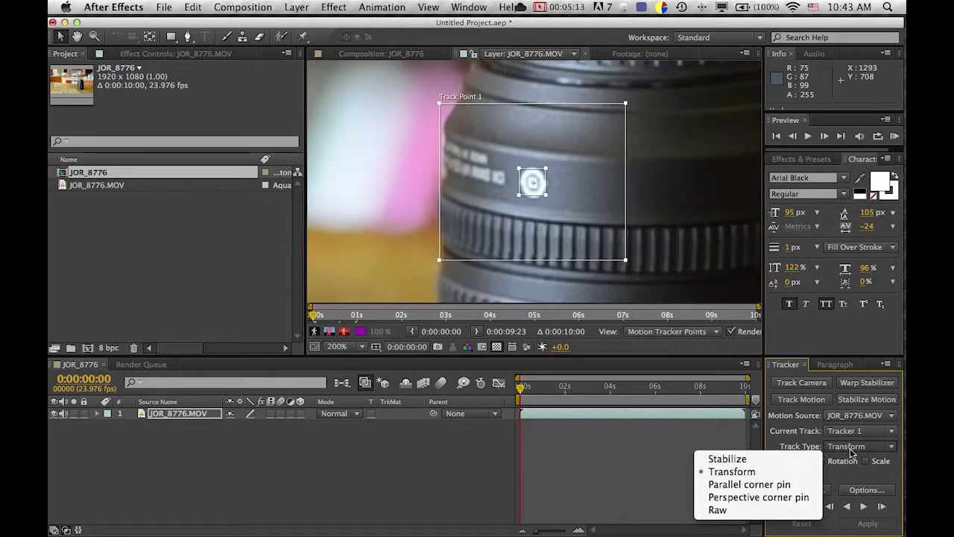
pyautogui.click(850, 451)
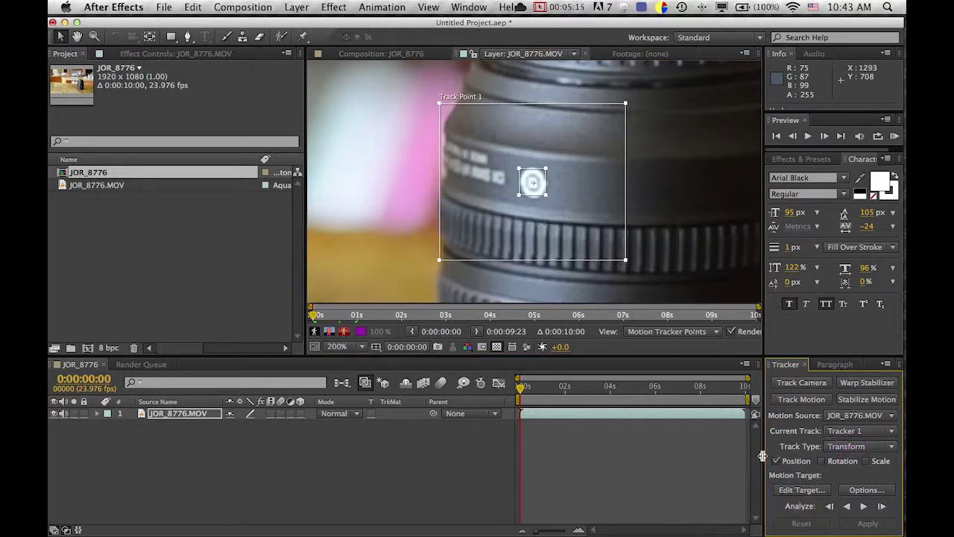
# - Analyze Track Point 1 forward, pausing at 4 s to zoom out, then finish to 0:00:09:23
pyautogui.click(864, 507)
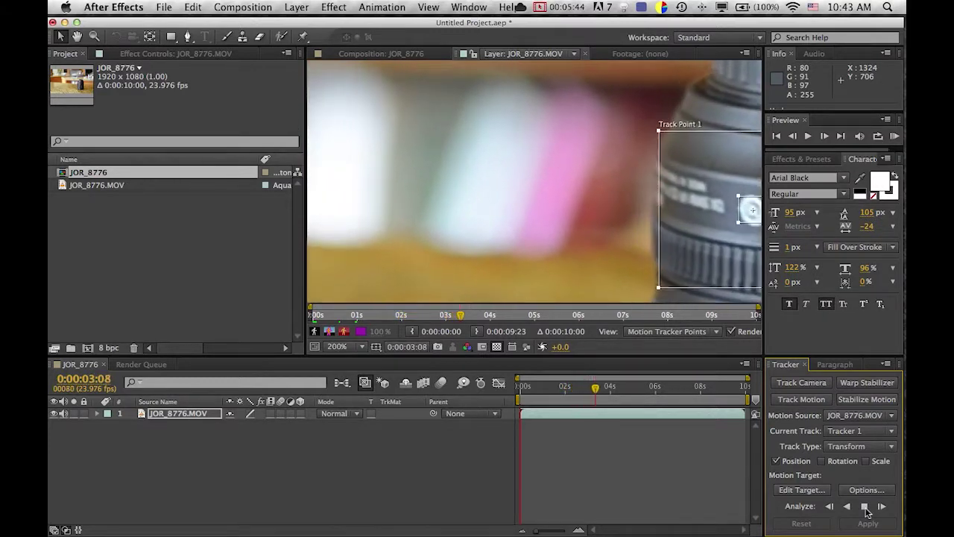
pyautogui.click(865, 507)
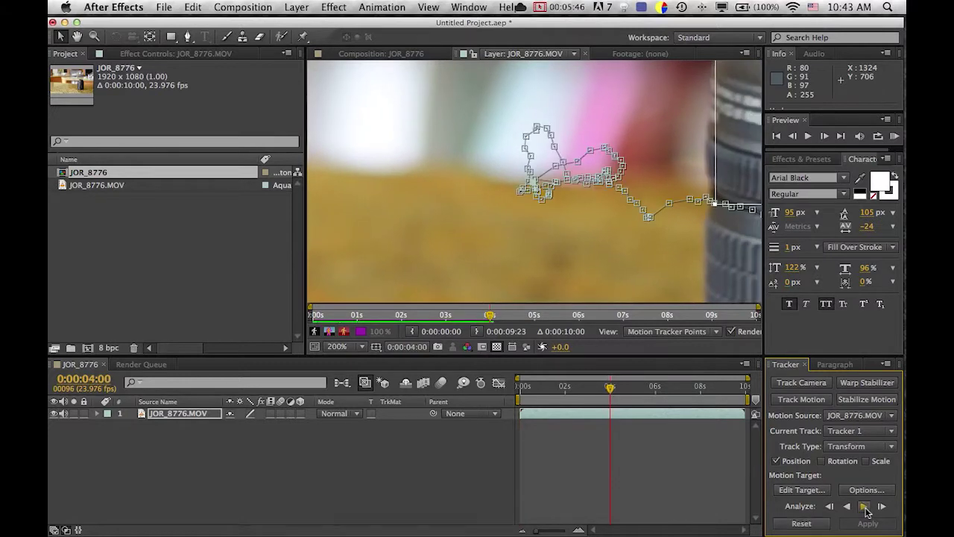
pyautogui.press(',')
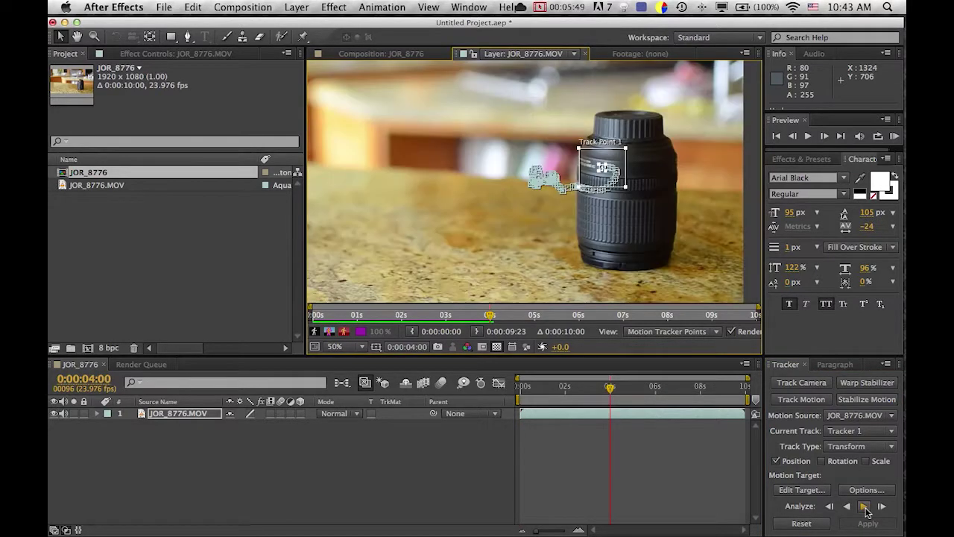
pyautogui.click(865, 507)
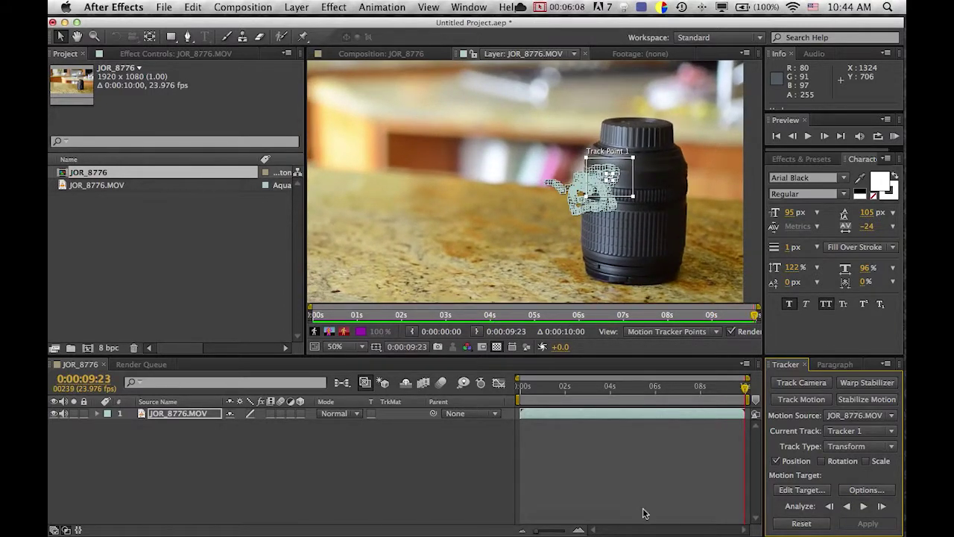
# - Add a Null 1 layer via Layer > New > Null Object and rewind the playhead toward the start
pyautogui.click(296, 6)
pyautogui.moveTo(305, 25)
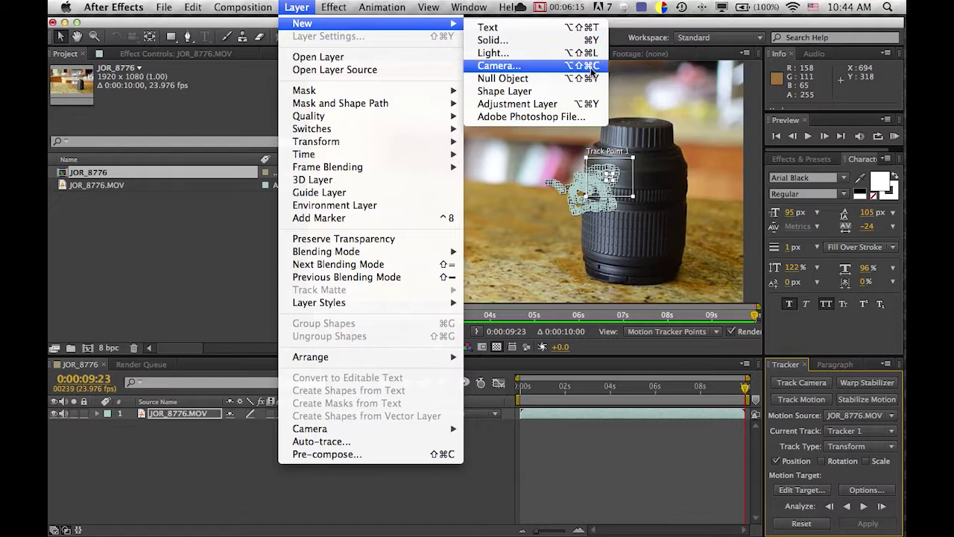
pyautogui.press('Escape')
pyautogui.click(333, 7)
pyautogui.moveTo(296, 7)
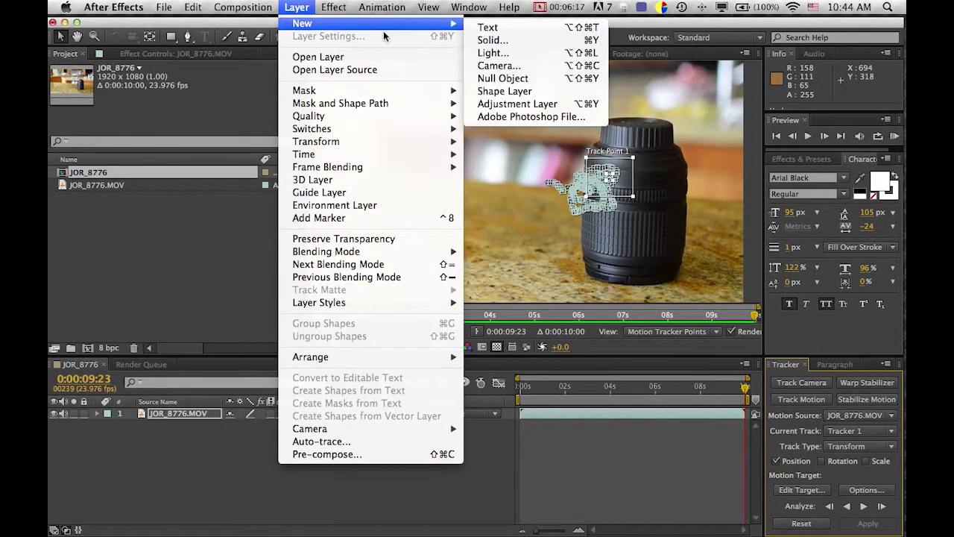
pyautogui.moveTo(462, 28)
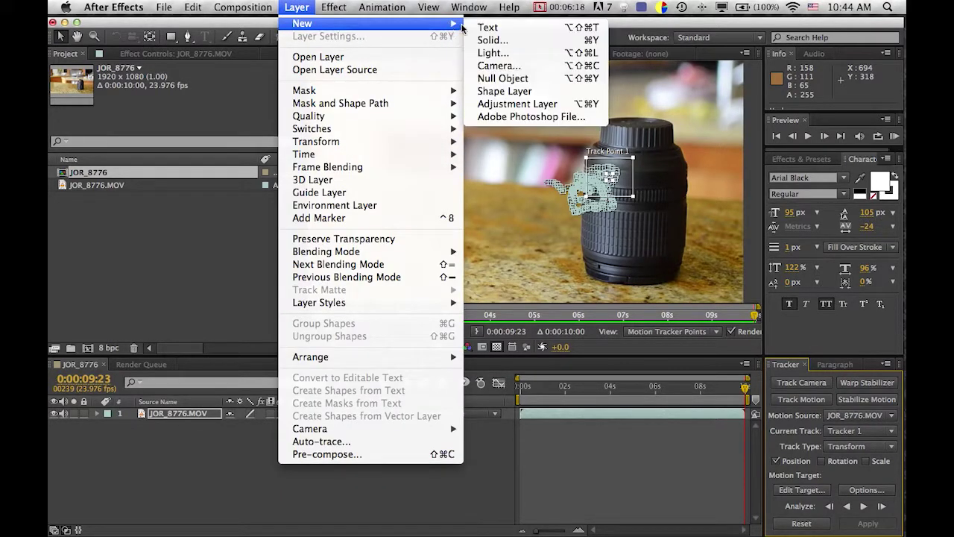
pyautogui.click(532, 85)
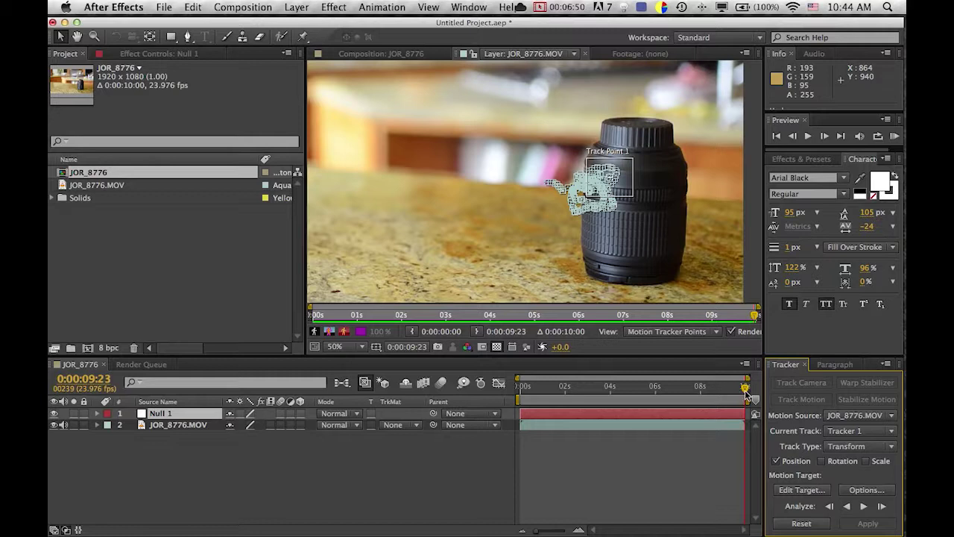
pyautogui.moveTo(746, 389); pyautogui.dragTo(498, 402)
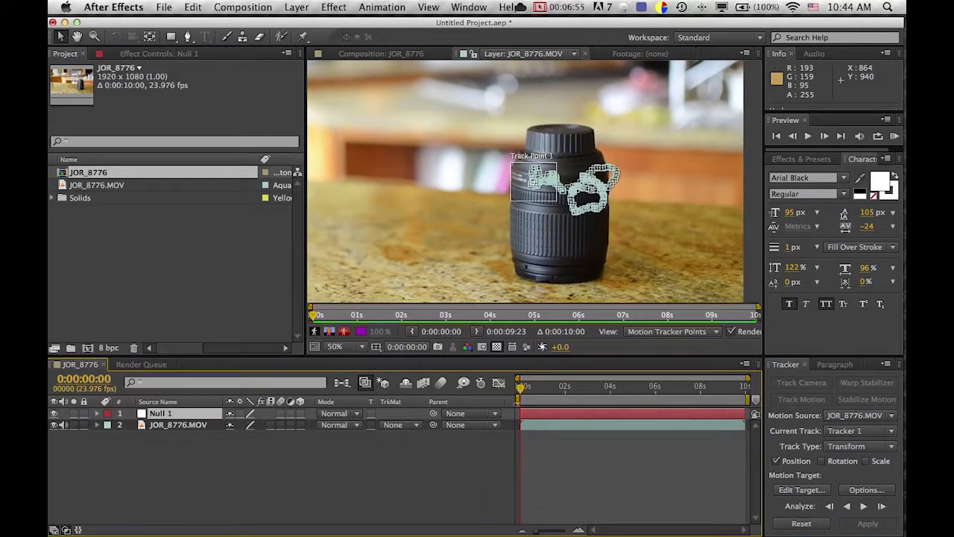
# - Set Null 1 as the motion target and apply Tracker 1's position in X and Y
pyautogui.click(583, 425)
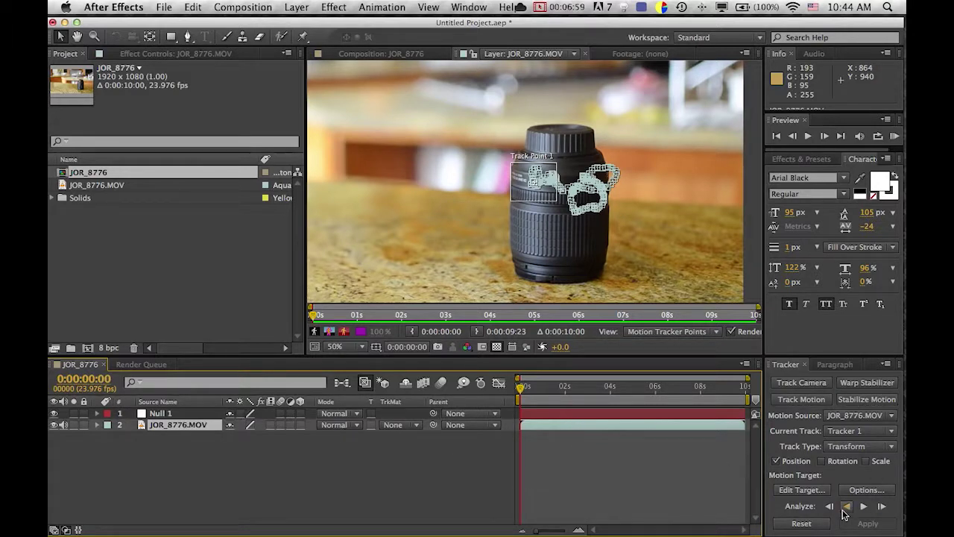
pyautogui.click(798, 488)
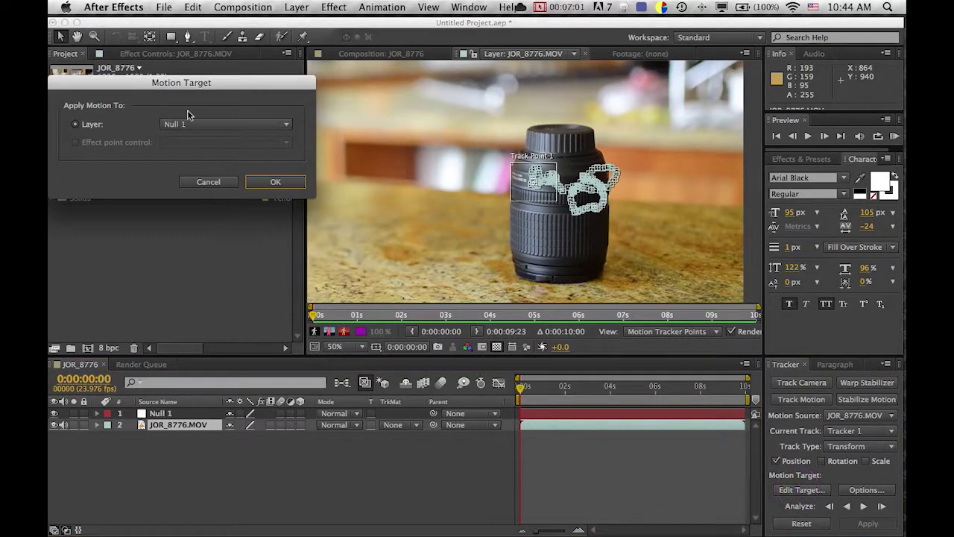
pyautogui.click(275, 182)
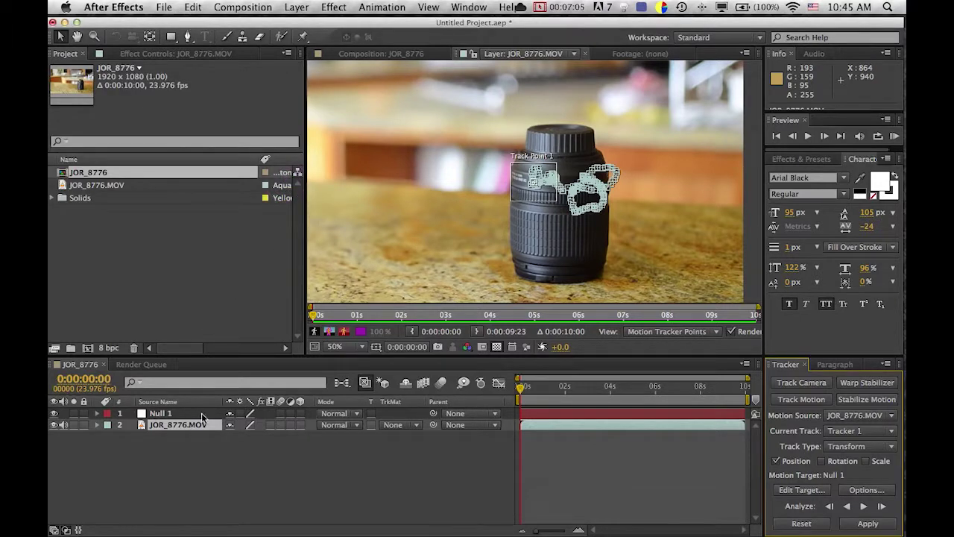
pyautogui.click(869, 523)
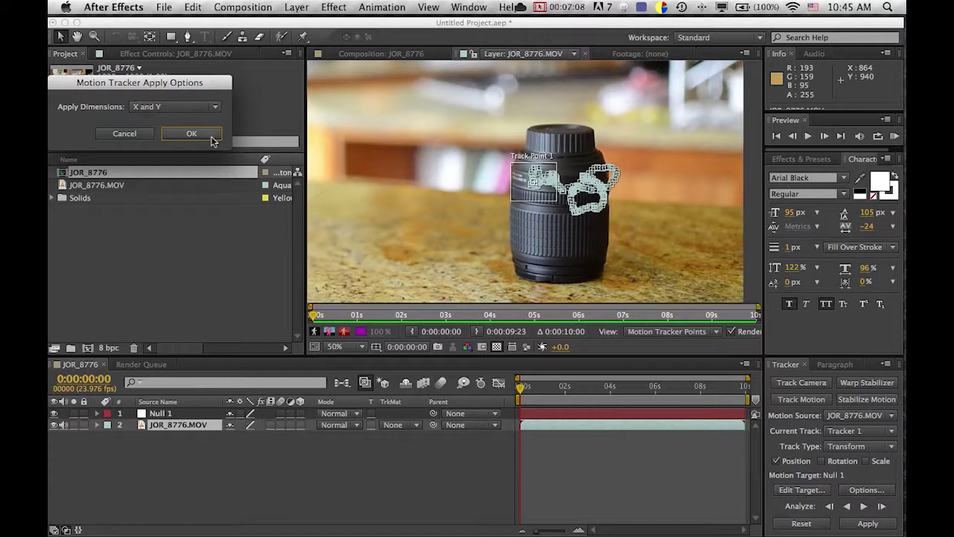
pyautogui.click(209, 136)
# - Reveal and inspect Null 1's Position keyframes, then deselect them
pyautogui.click(161, 413)
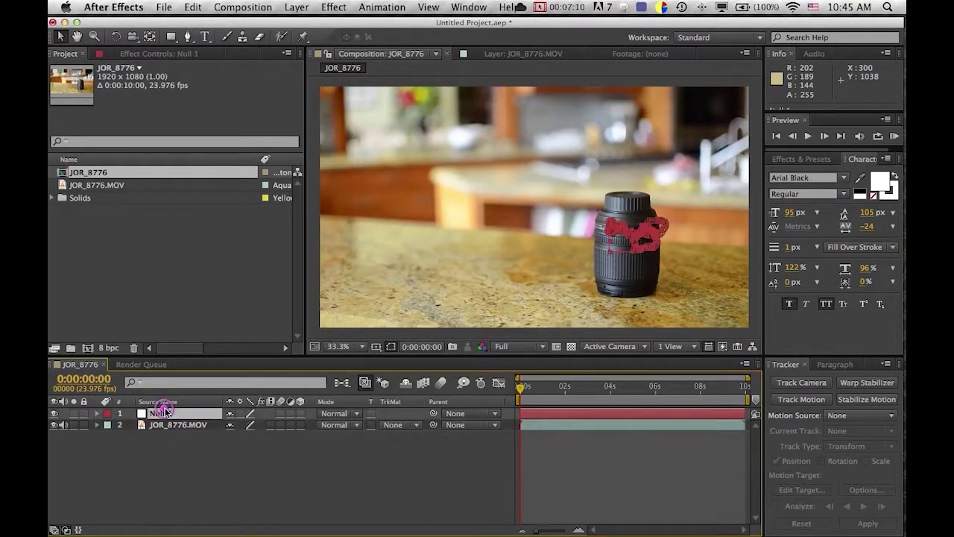
pyautogui.click(97, 413)
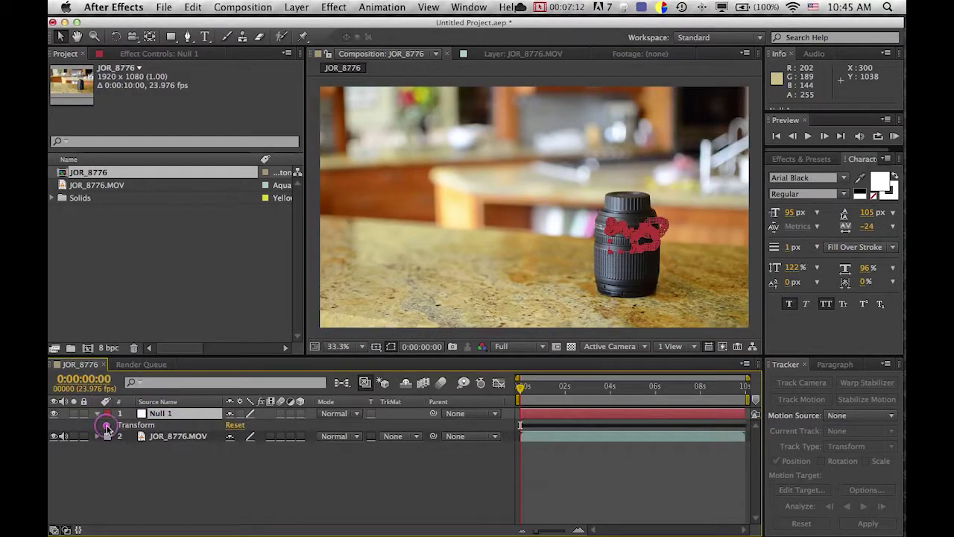
pyautogui.click(109, 424)
pyautogui.click(176, 450)
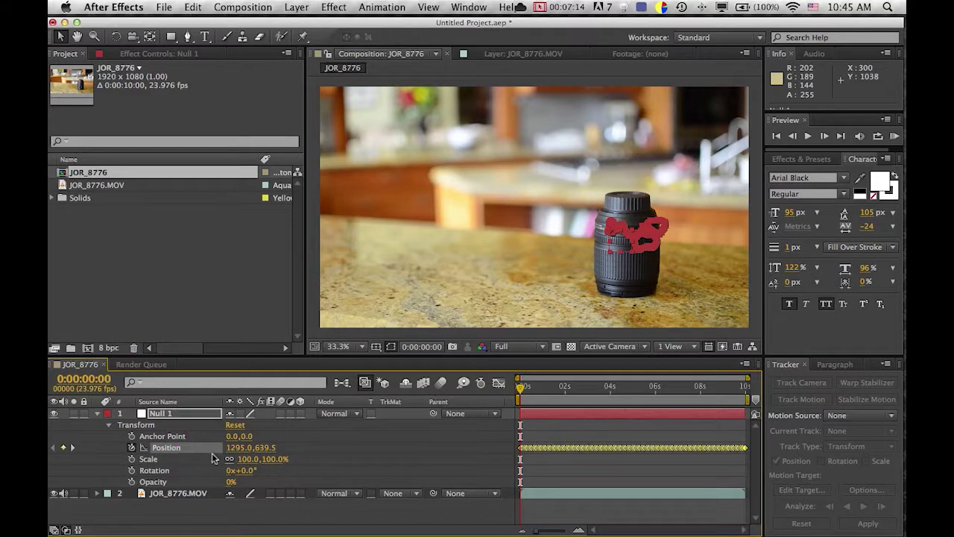
pyautogui.press('p')
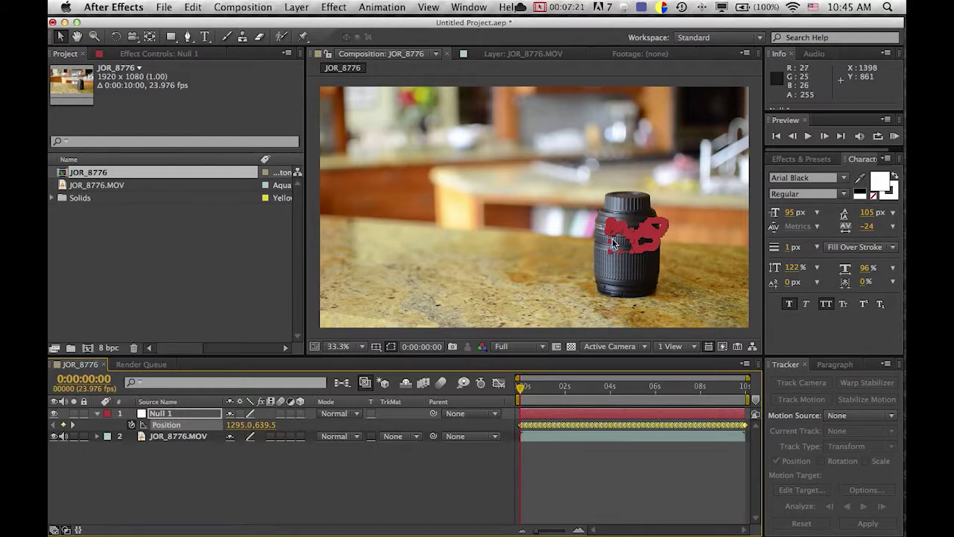
pyautogui.click(622, 487)
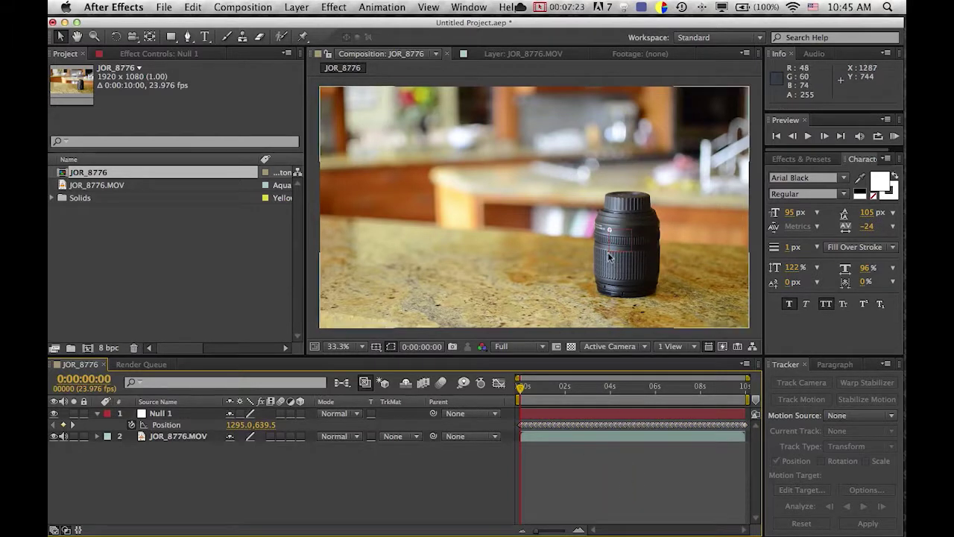
# - Preview the tracking, rewind to the first frame, and pick the Horizontal Type tool
pyautogui.scroll(1, 612, 232)
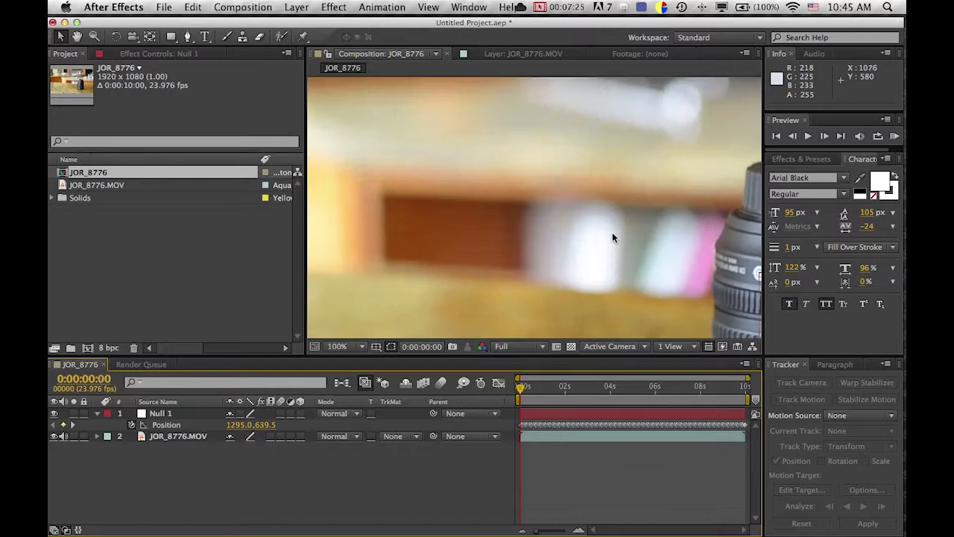
pyautogui.press('space')
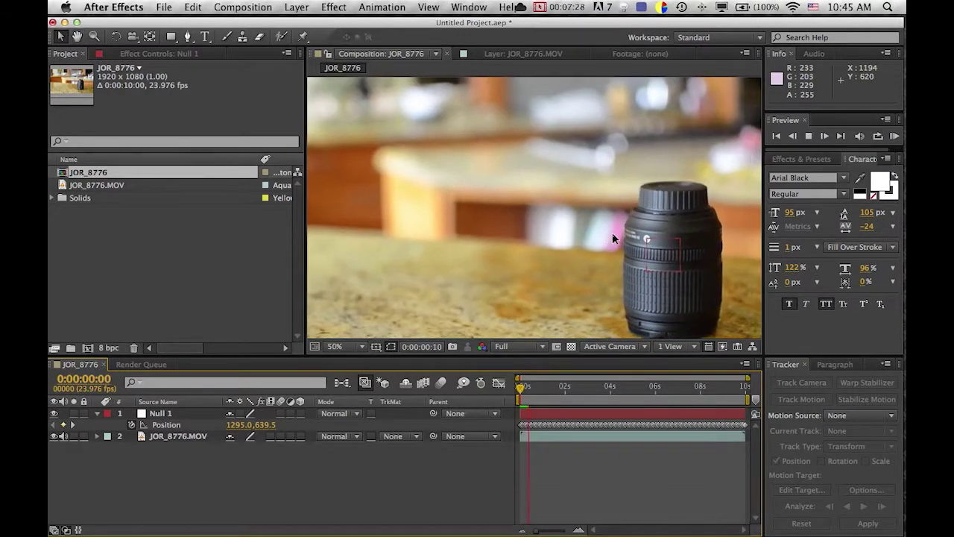
pyautogui.press('space')
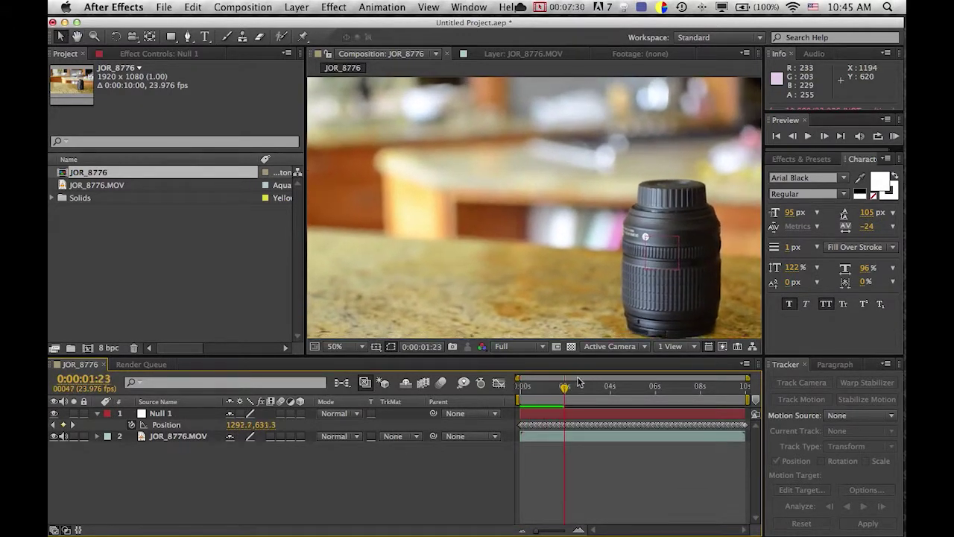
pyautogui.moveTo(563, 389); pyautogui.dragTo(490, 401)
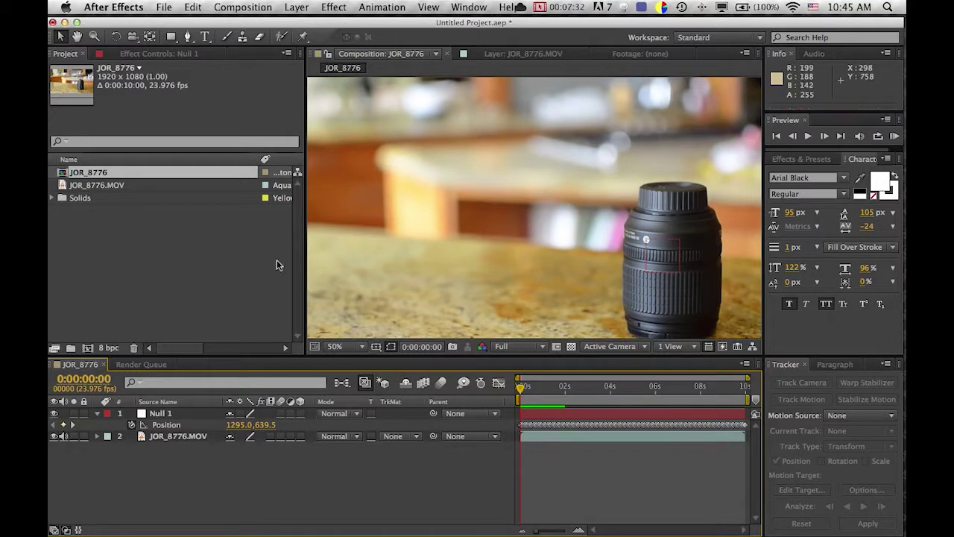
pyautogui.click(205, 36)
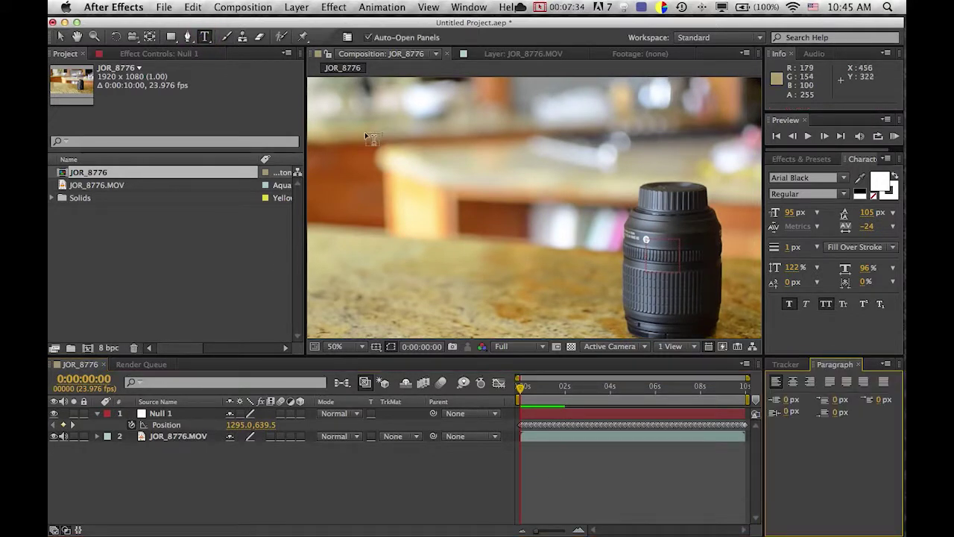
# - Type 'SUBSCRIBE TO WORLDCAPTURED' in a paragraph box, wrap it to two lines, and move it toward the lens
pyautogui.press(',')
pyautogui.press(',')
pyautogui.moveTo(403, 153); pyautogui.dragTo(563, 237)
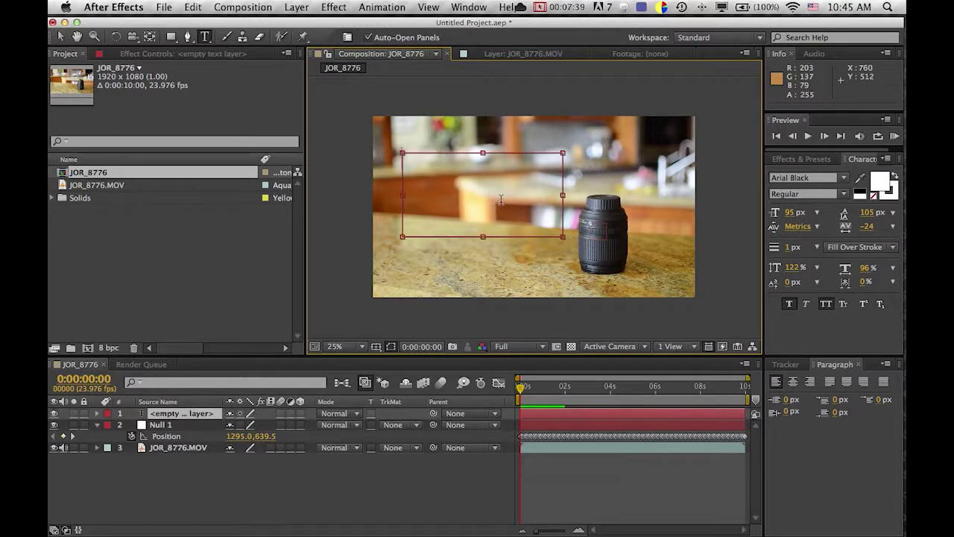
pyautogui.write('SUBSCRIBE')
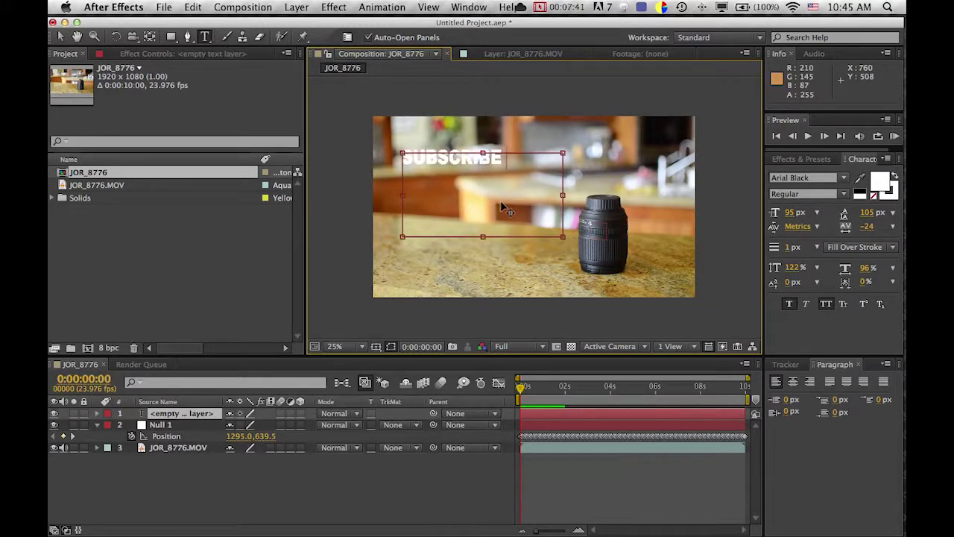
pyautogui.write(' TO WORLDC')
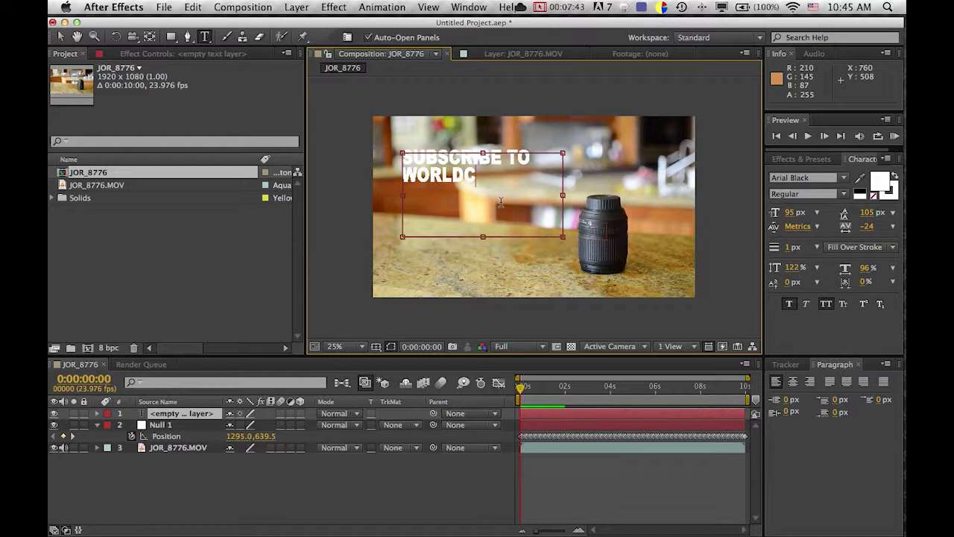
pyautogui.press('BackSpace')
pyautogui.write('CAPTURED')
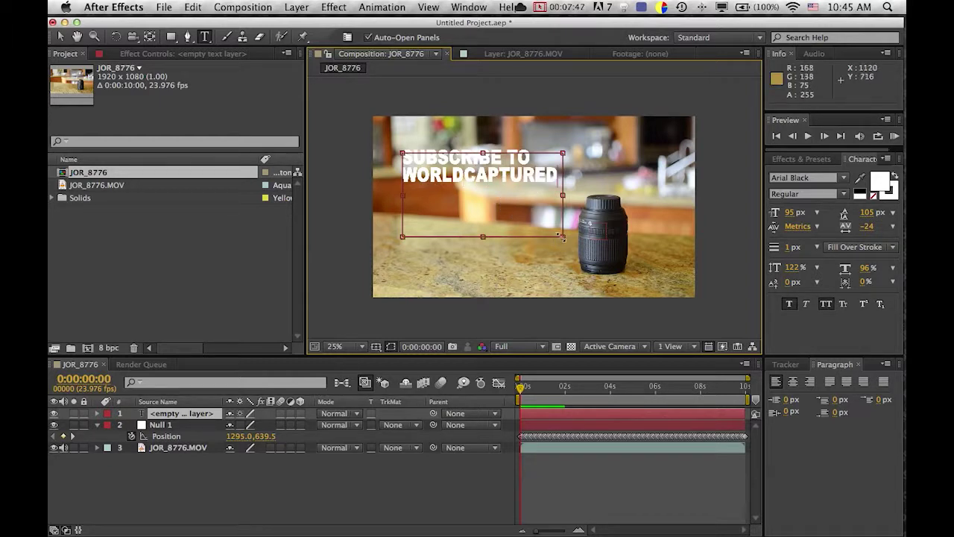
pyautogui.moveTo(563, 237); pyautogui.dragTo(571, 189)
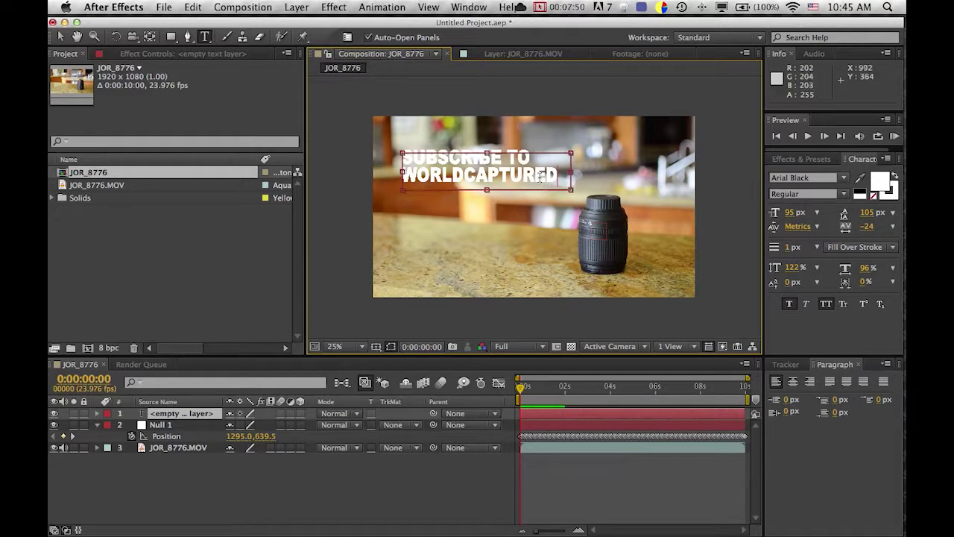
pyautogui.moveTo(529, 225); pyautogui.dragTo(534, 253)
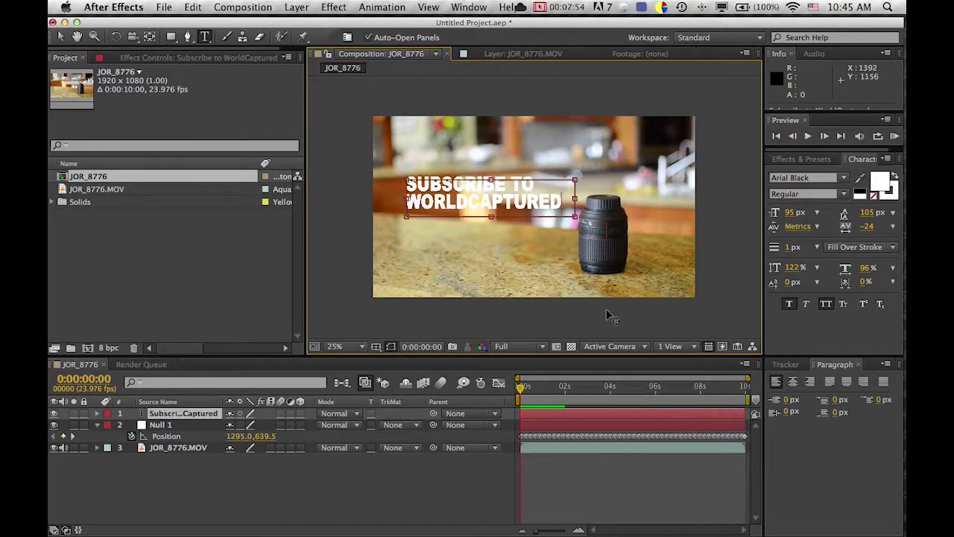
pyautogui.click(562, 473)
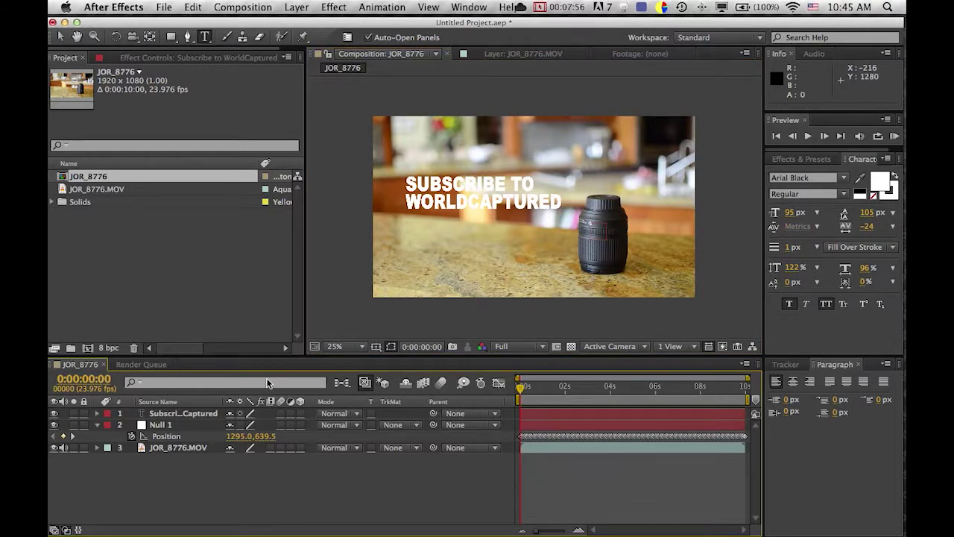
# - Preview the footage, then return to the first frame
pyautogui.click(189, 447)
pyautogui.press('space')
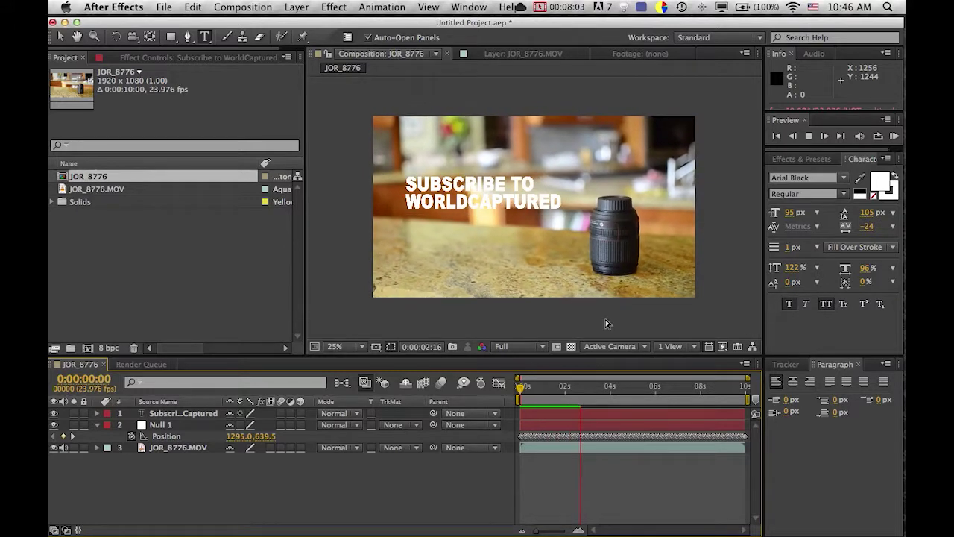
pyautogui.click(595, 401)
pyautogui.press('Home')
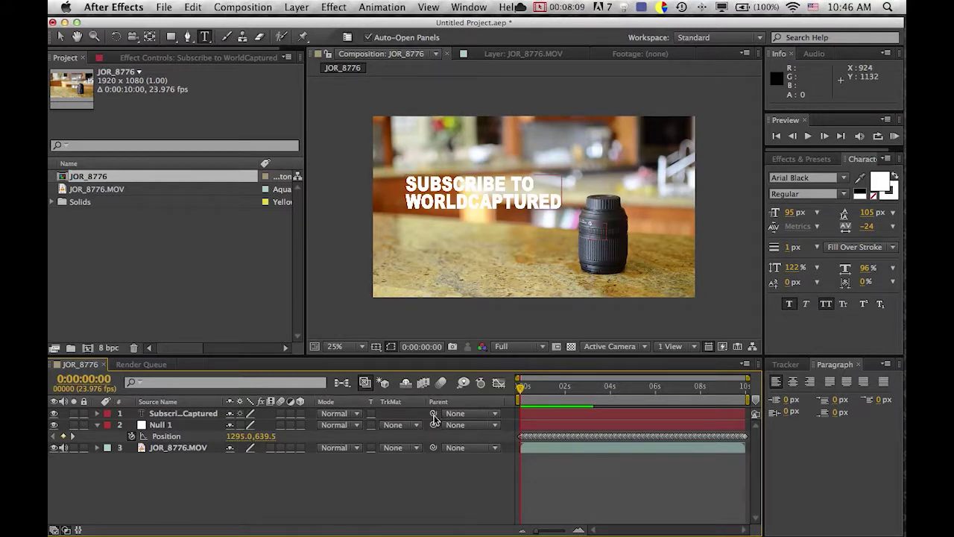
# - Pick-whip the text layer's Parent to Null 1, preview the tracked text, and rewind
pyautogui.moveTo(434, 415); pyautogui.dragTo(192, 428)
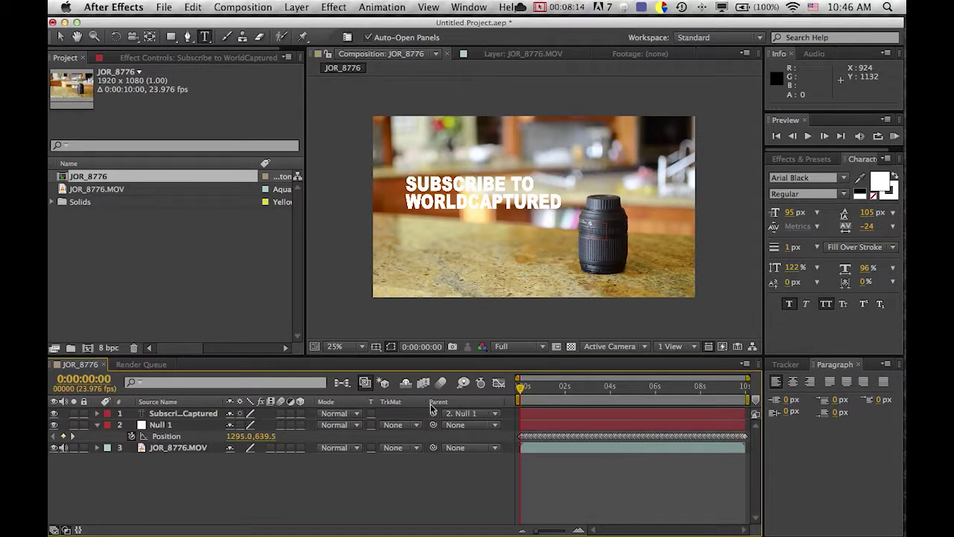
pyautogui.click(177, 415)
pyautogui.click(157, 425)
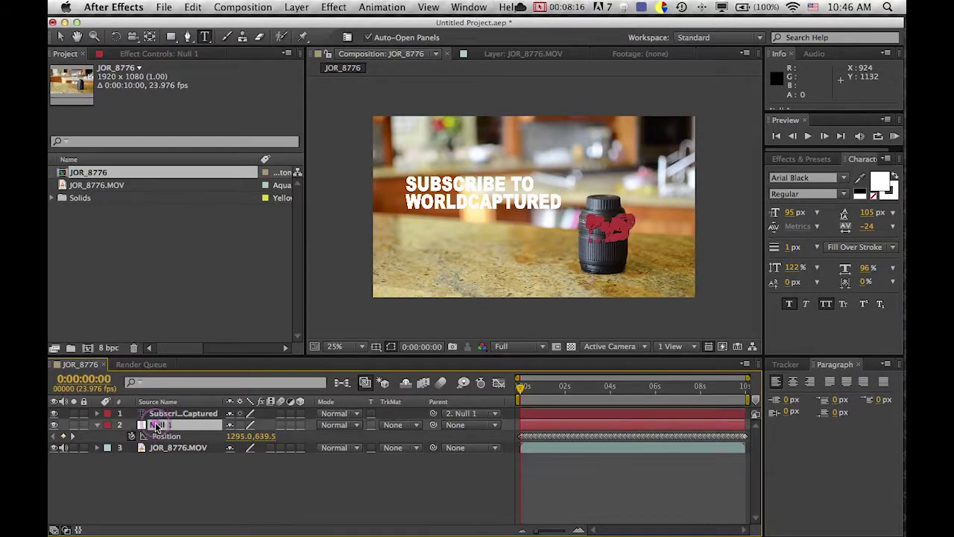
pyautogui.click(678, 458)
pyautogui.press('space')
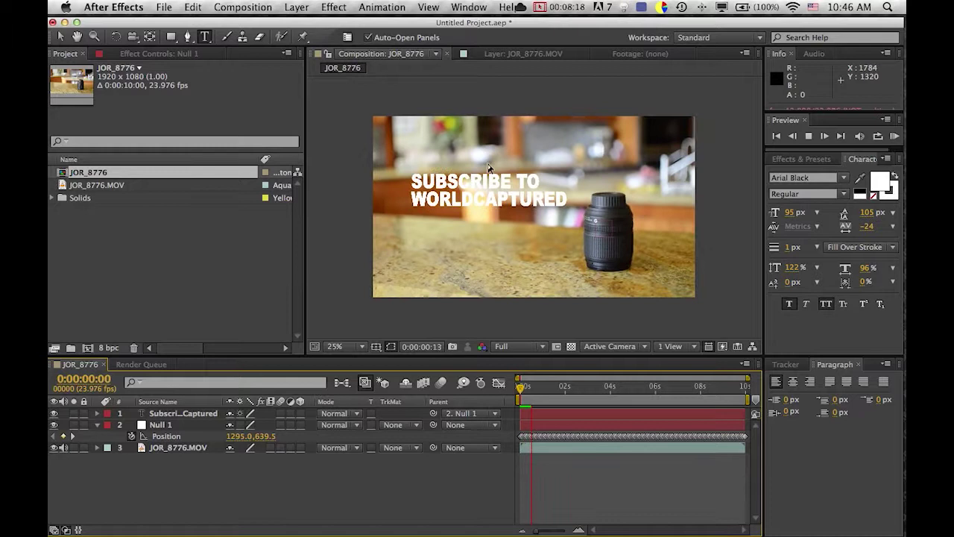
pyautogui.press('space')
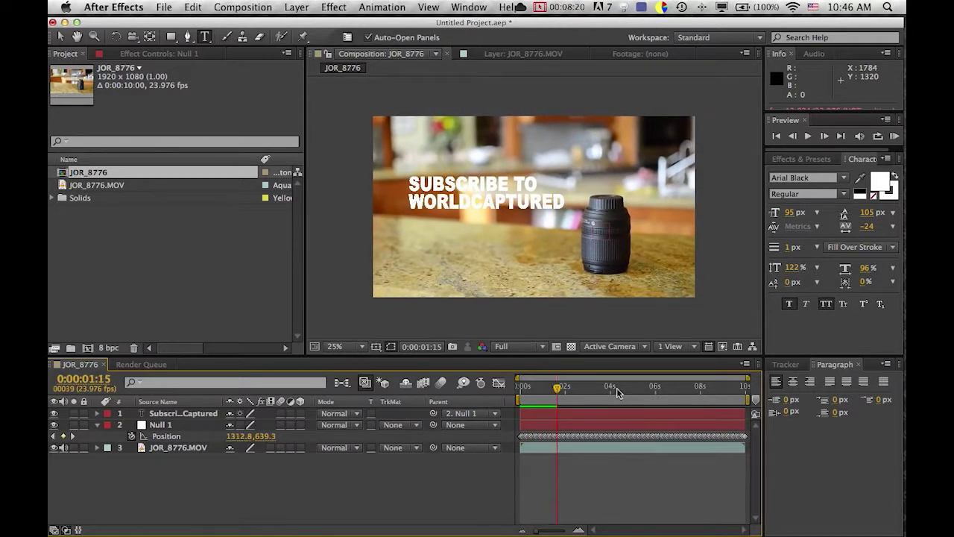
pyautogui.moveTo(558, 387); pyautogui.dragTo(520, 387)
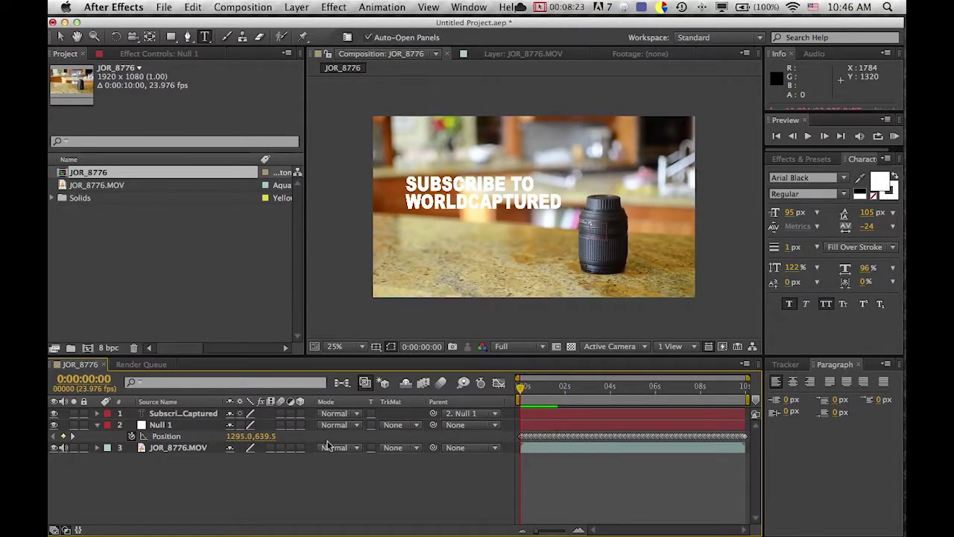
# - Drag the SUBSCRIBE TO WORLDCAPTURED text down beside the lens and preview it following the track
pyautogui.click(178, 413)
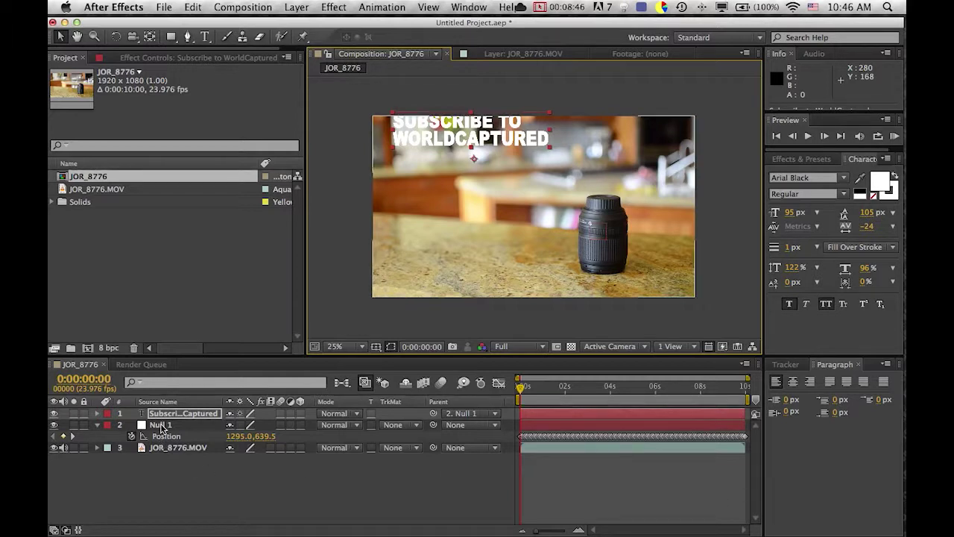
pyautogui.moveTo(521, 387); pyautogui.dragTo(520, 391)
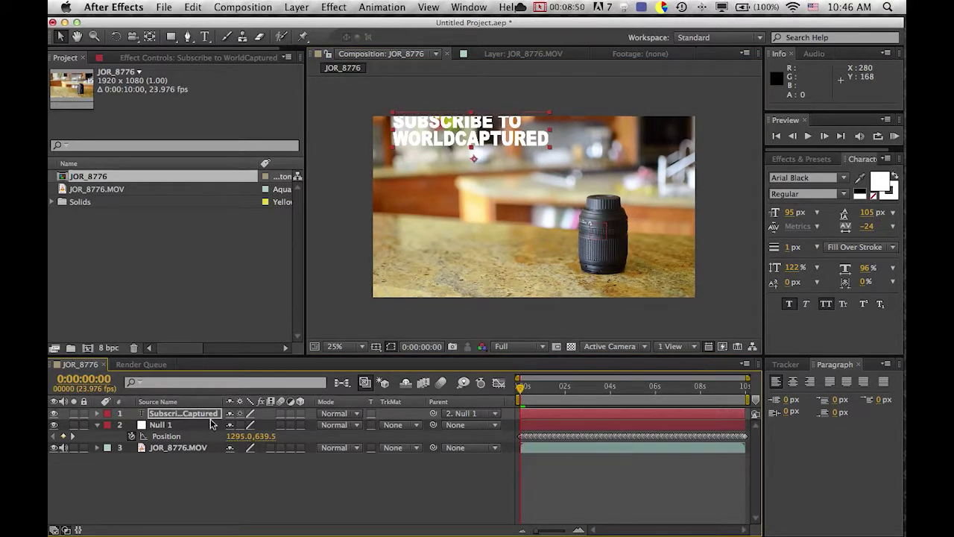
pyautogui.moveTo(498, 149); pyautogui.dragTo(502, 205)
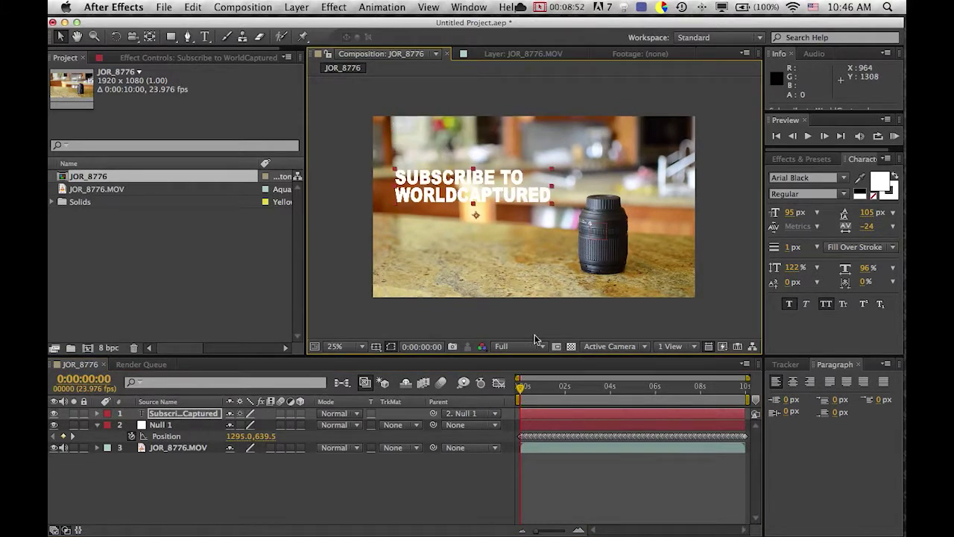
pyautogui.click(57, 429)
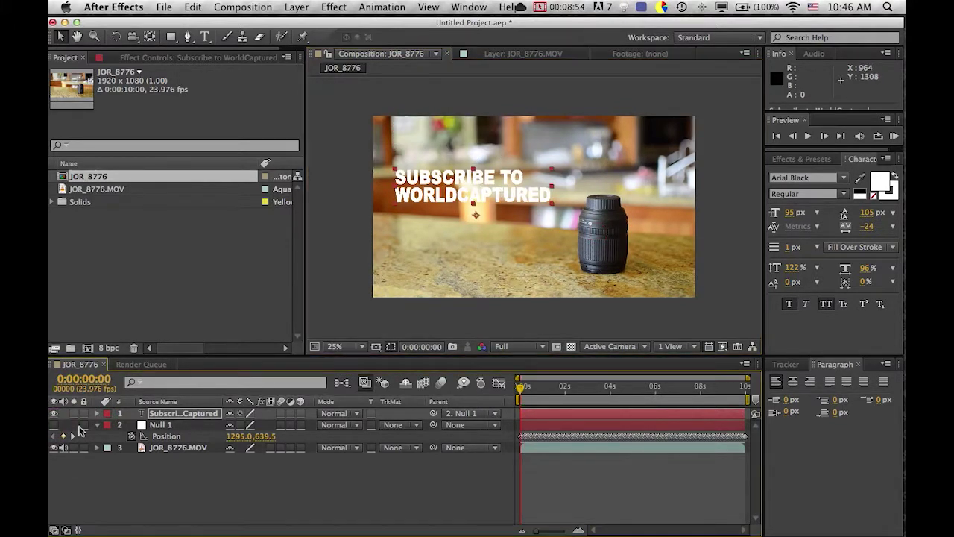
pyautogui.click(513, 515)
pyautogui.press('space')
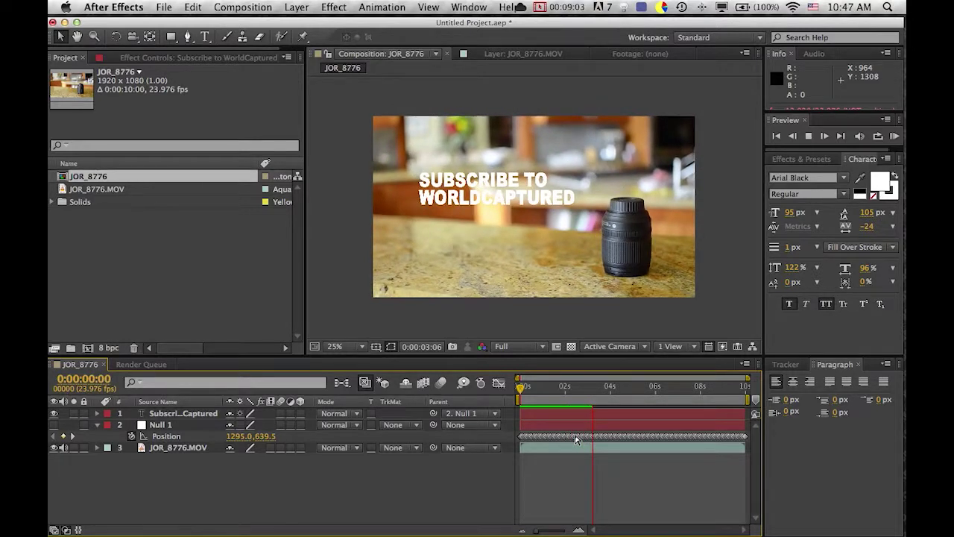
pyautogui.press('space')
pyautogui.moveTo(575, 438)
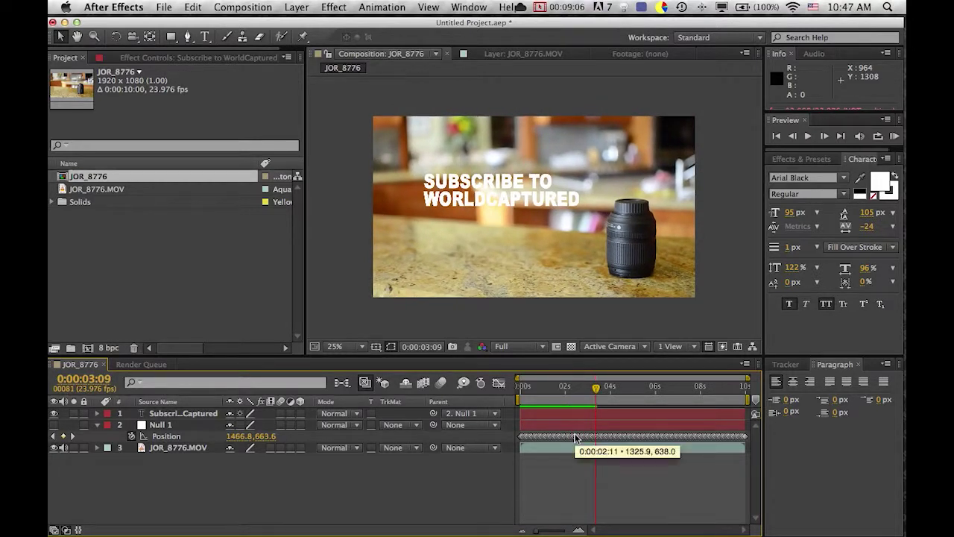